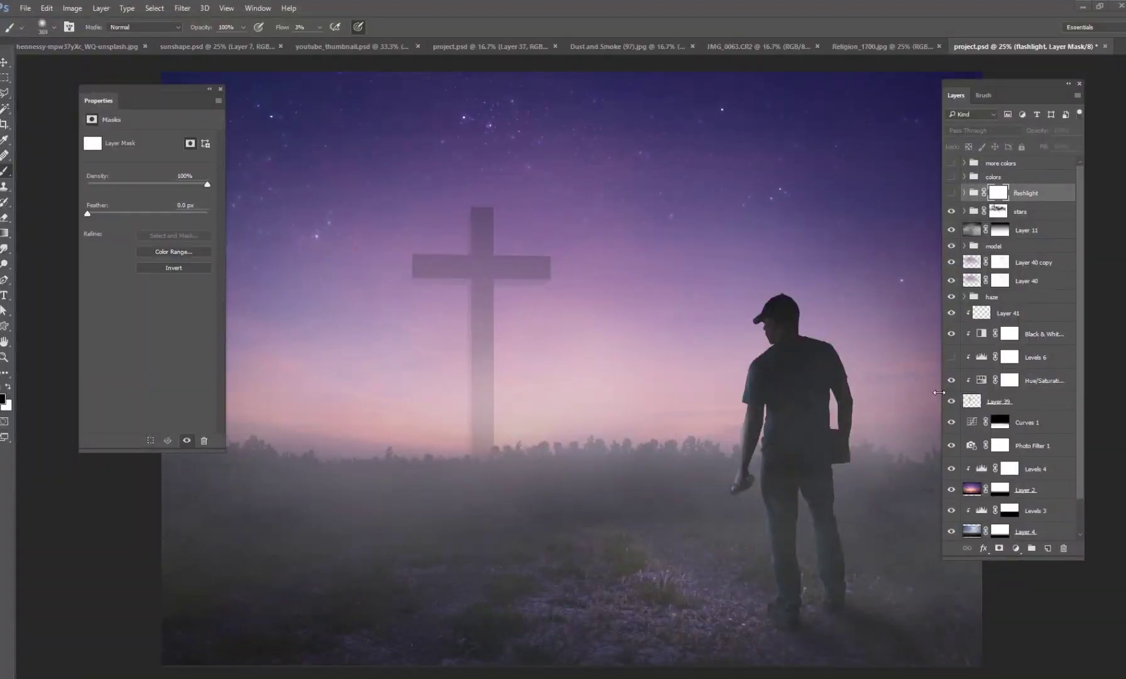
# Step: Insert two new empty layers, Layer 42 and Layer 43, above the stars group
pyautogui.click(1047, 214)
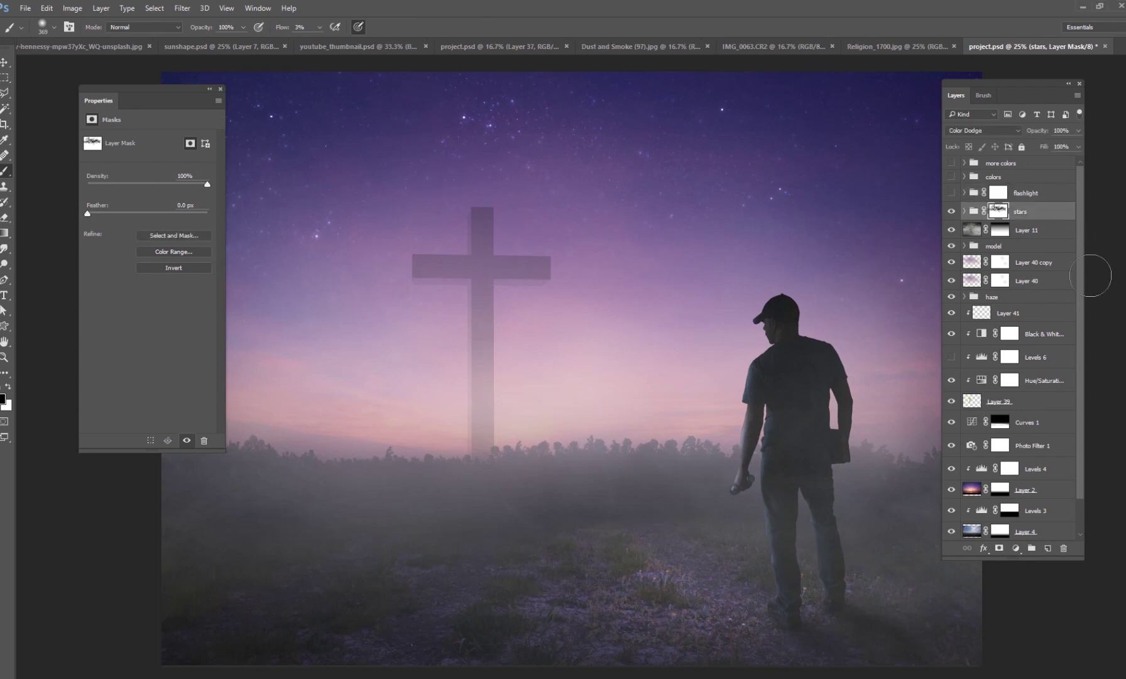
pyautogui.hotkey('ctrl', 'shift', 'alt', 'n')
pyautogui.hotkey('ctrl', 'shift', 'alt', 'n')
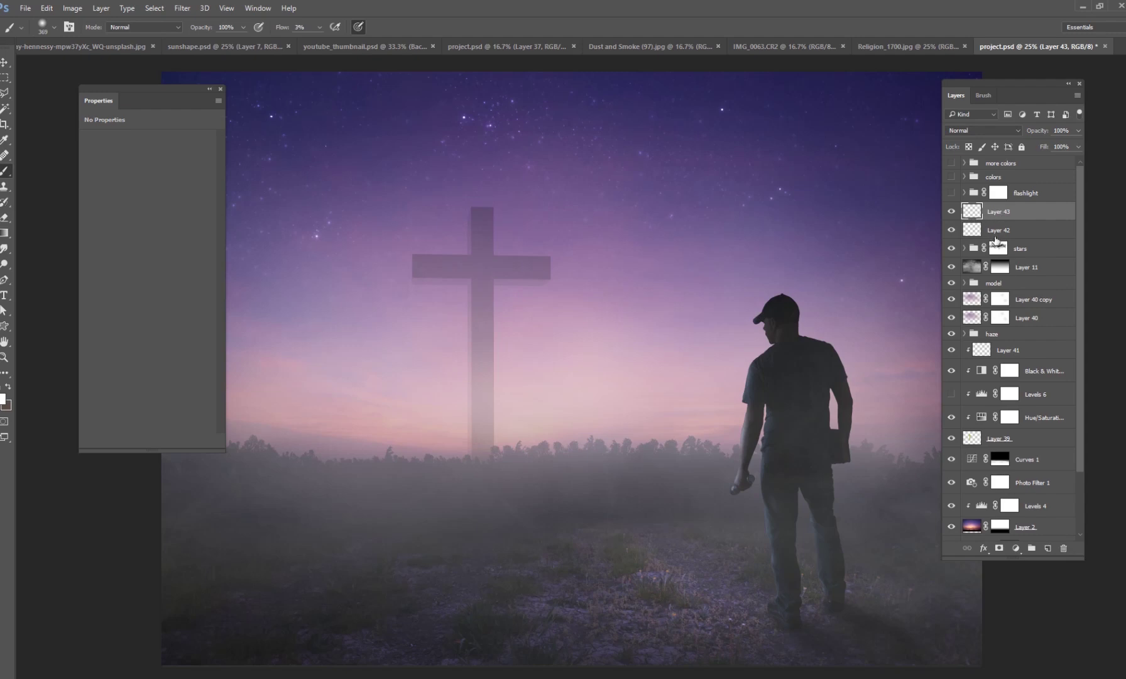
# Step: Preview the colors and more colors grading groups, then hide both again
pyautogui.click(952, 177)
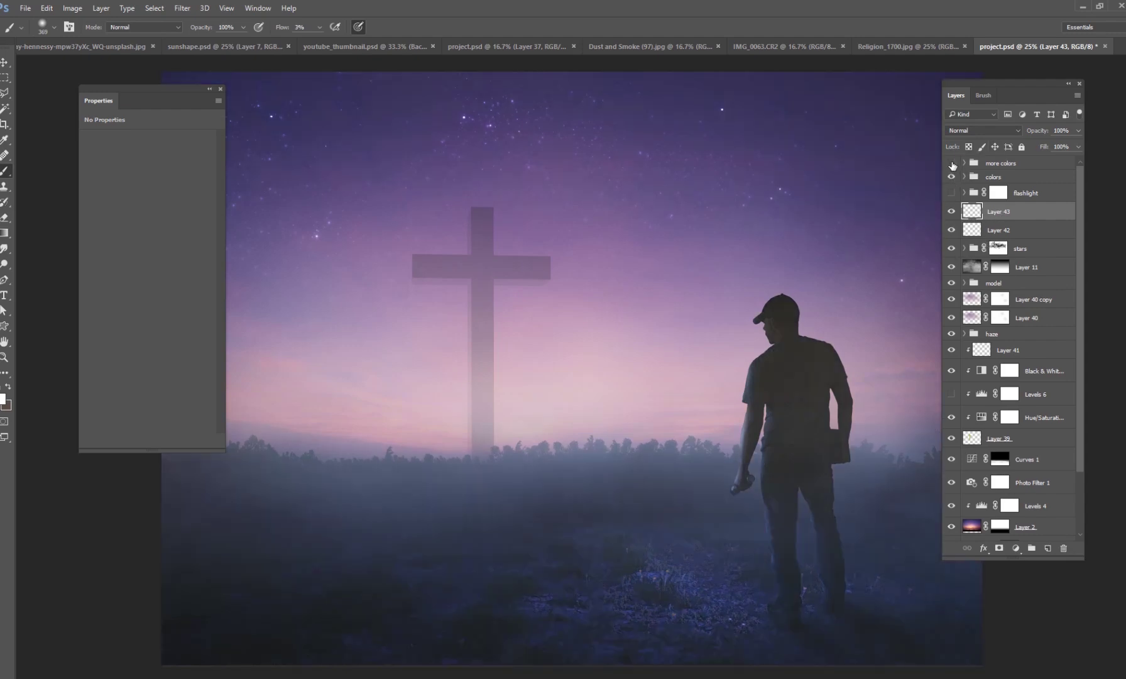
pyautogui.click(952, 164)
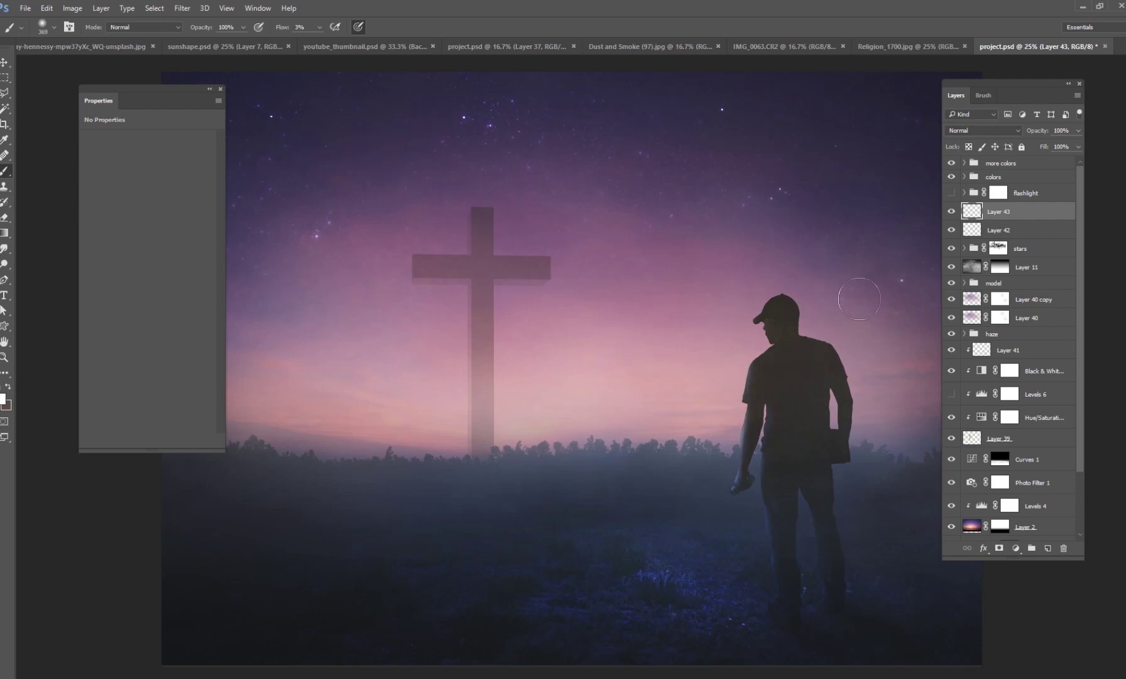
pyautogui.moveTo(951, 164); pyautogui.dragTo(951, 177)
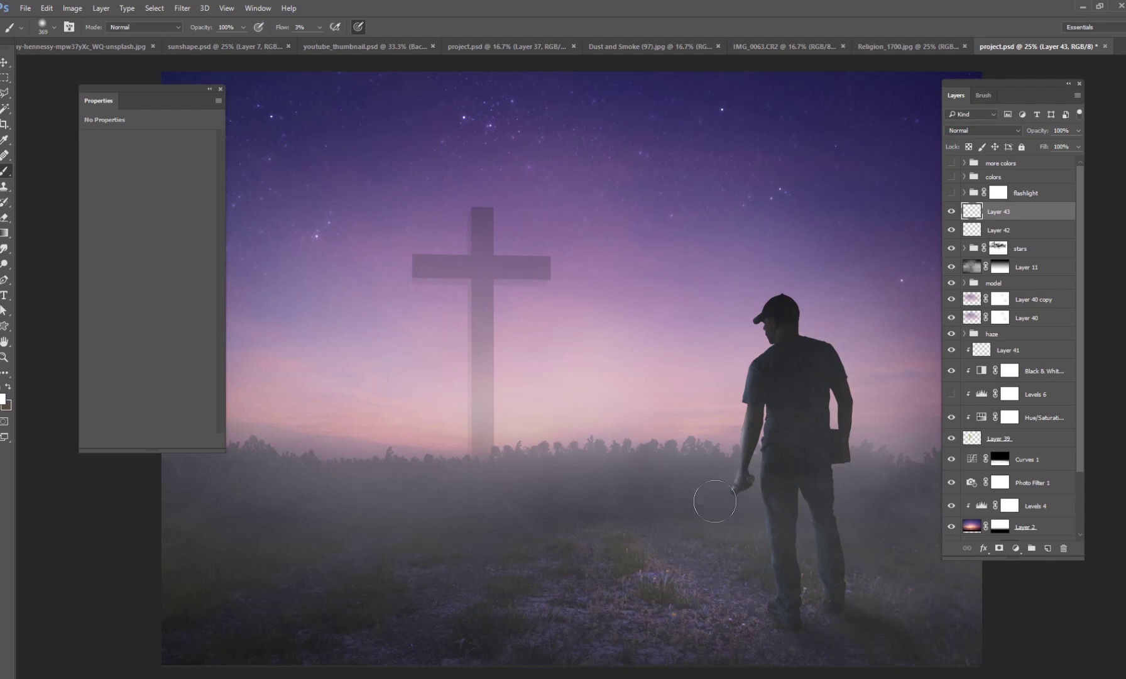
# Step: Group Layer 42 through Layer 1 as 'picture' and delete the old flashlight group
pyautogui.click(997, 232)
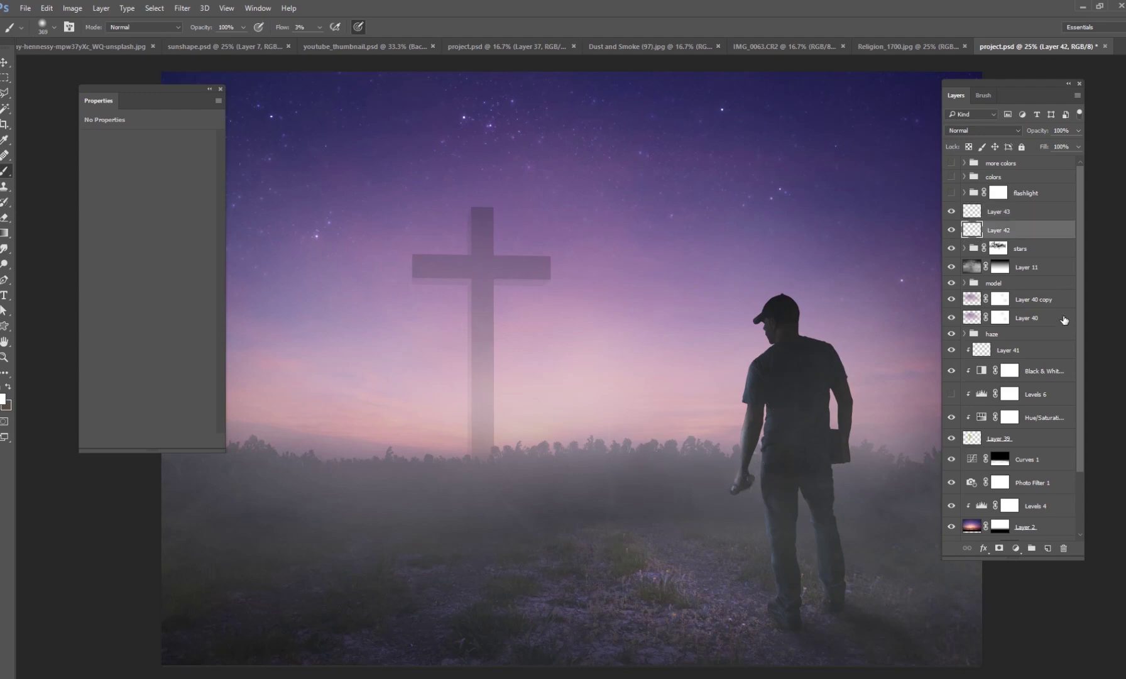
pyautogui.moveTo(1078, 279); pyautogui.dragTo(1069, 455)
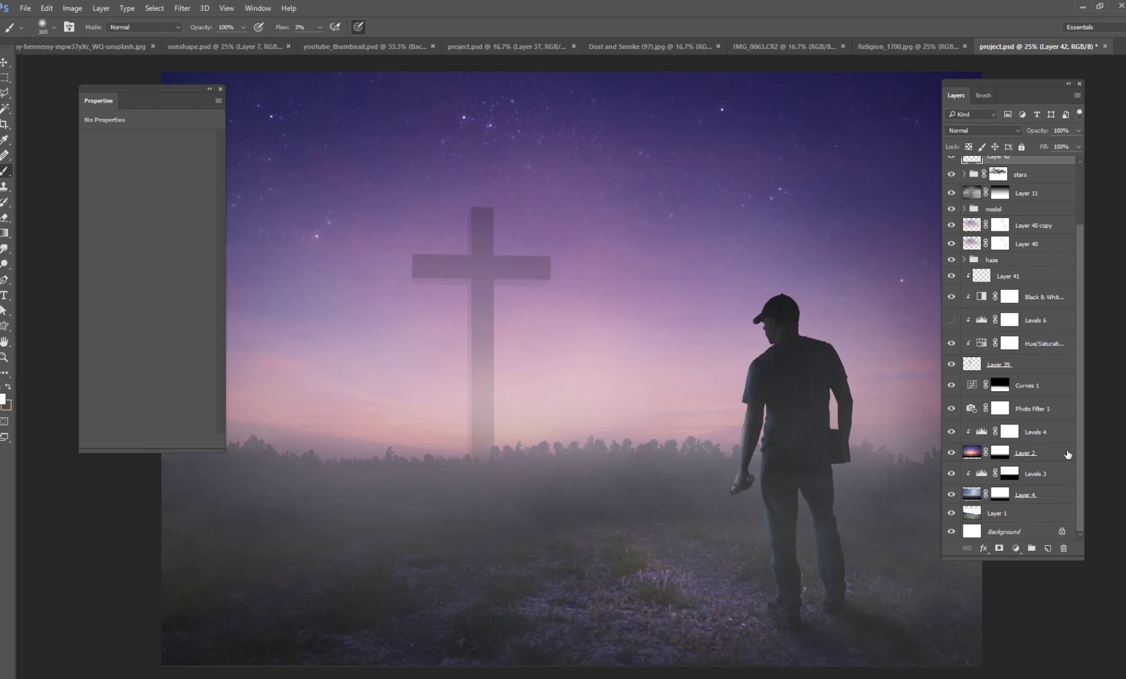
pyautogui.click(1022, 538)
pyautogui.hotkey('ctrl', 'g')
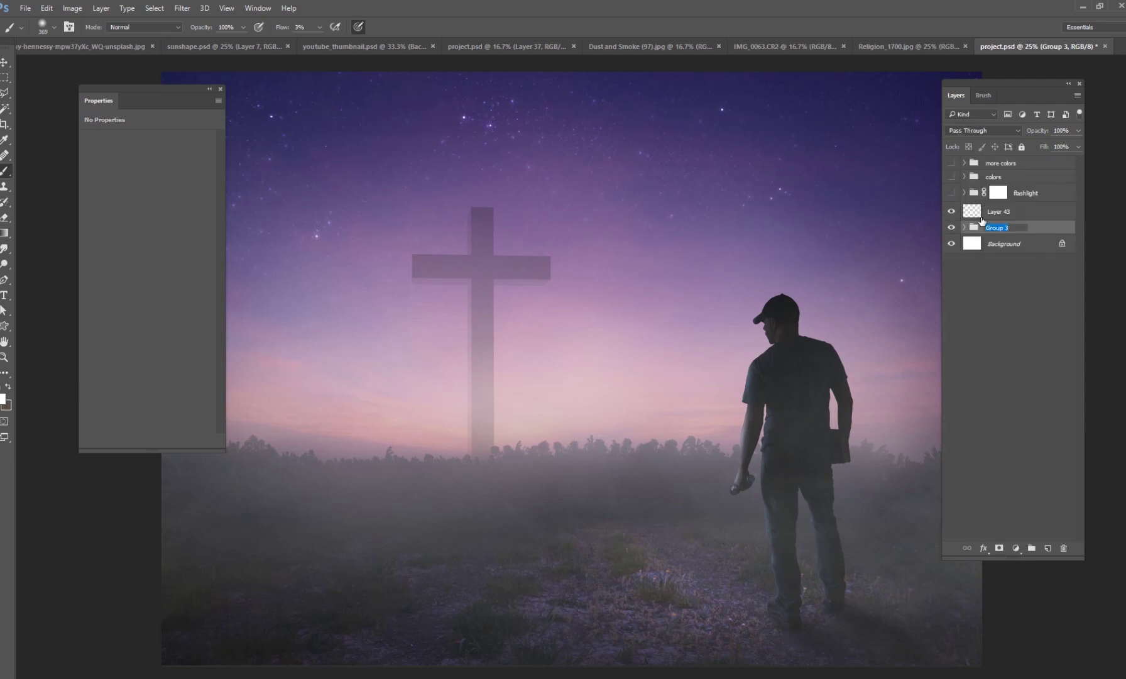
pyautogui.write('picture')
pyautogui.press('Return')
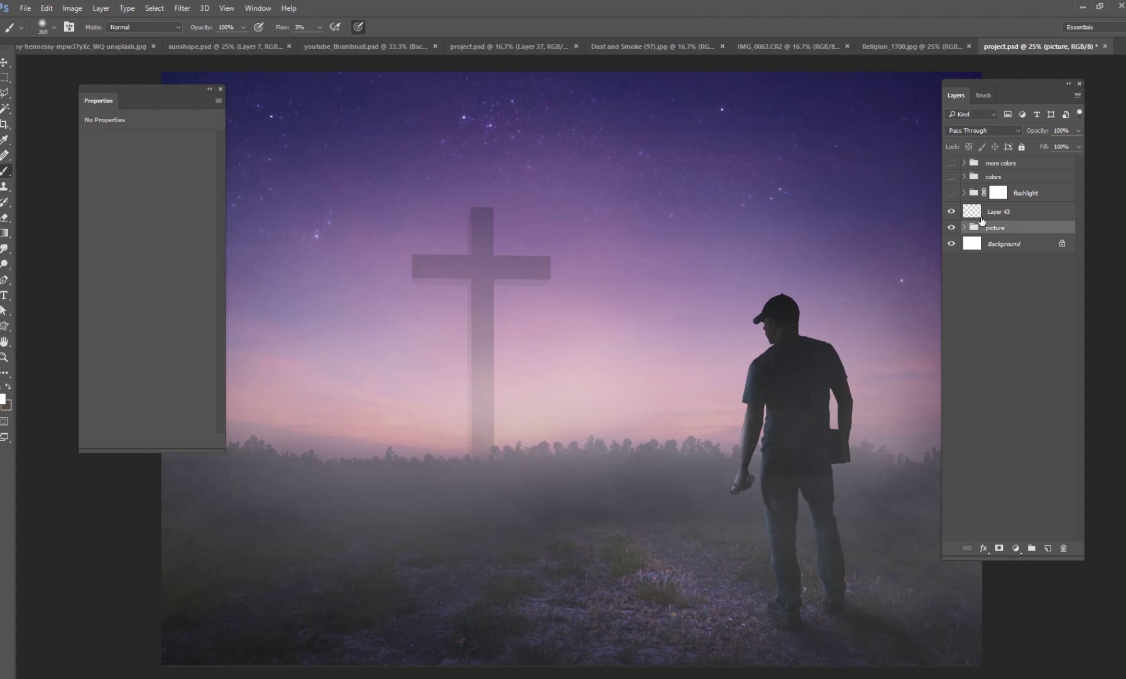
pyautogui.click(1029, 193)
pyautogui.press('Delete')
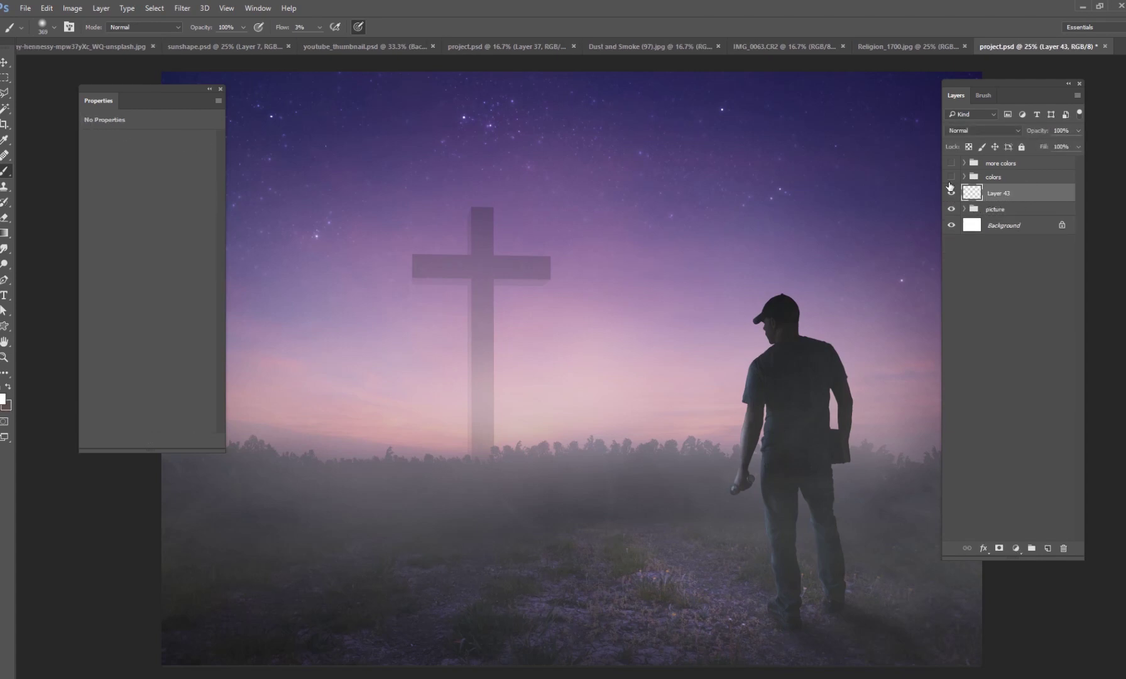
# Step: With a soft 174 px brush at 50% zoom, paint a straight beam from flashlight to grass
pyautogui.rightClick(713, 435)
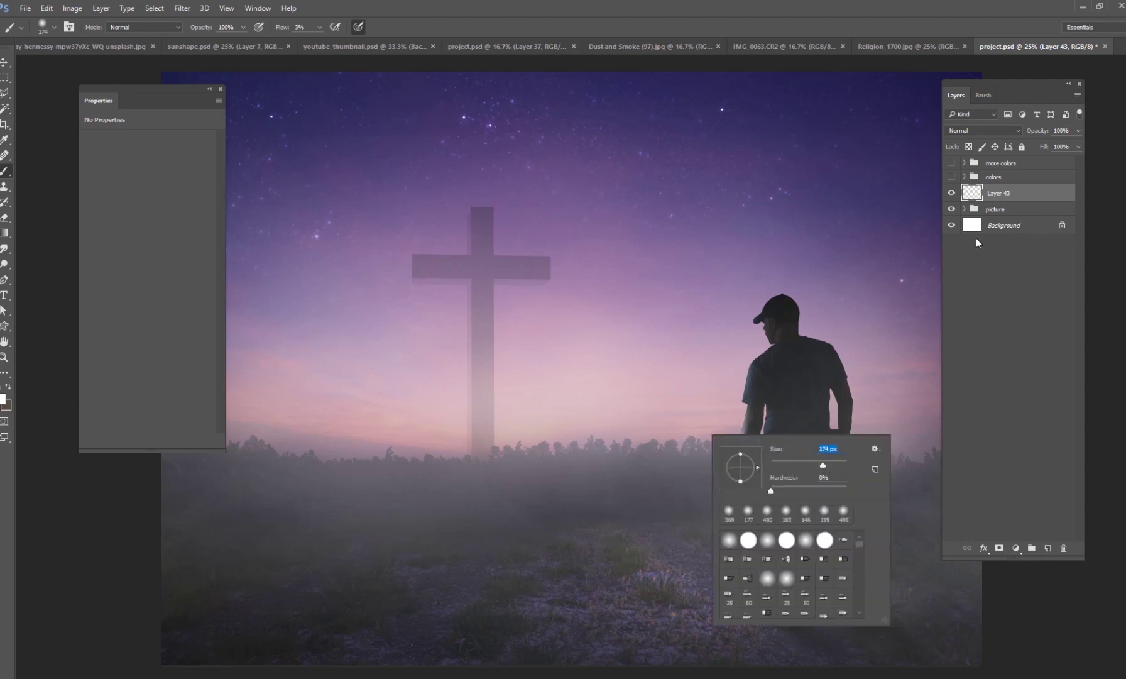
pyautogui.press('Return')
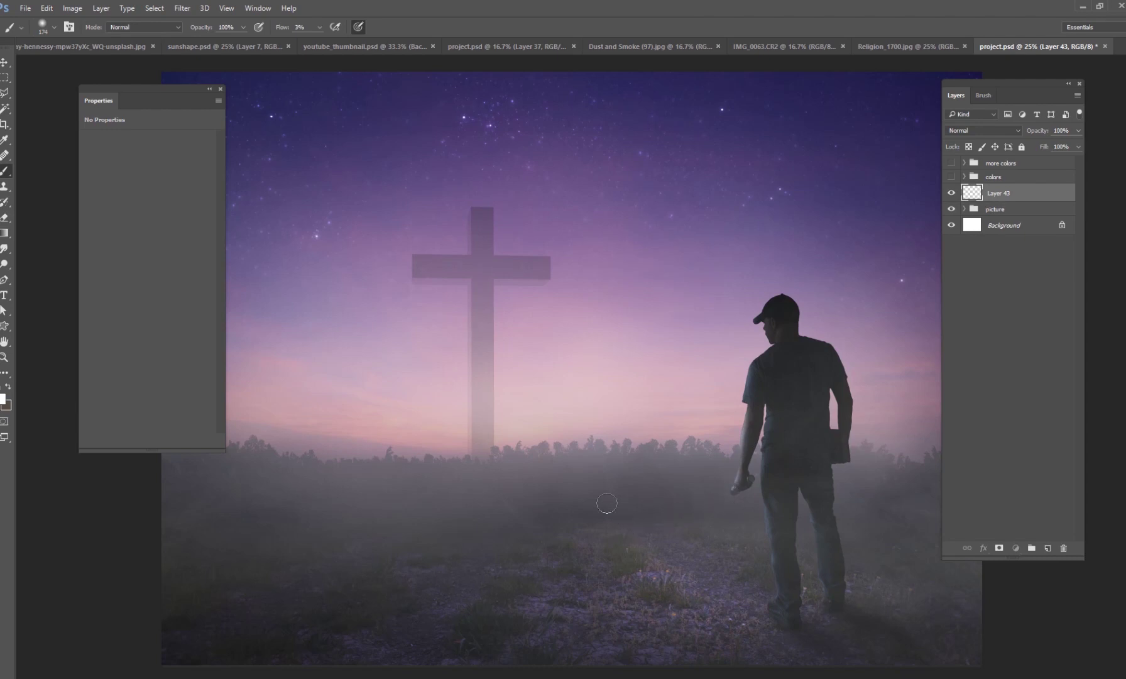
pyautogui.hotkey('ctrl', '+')
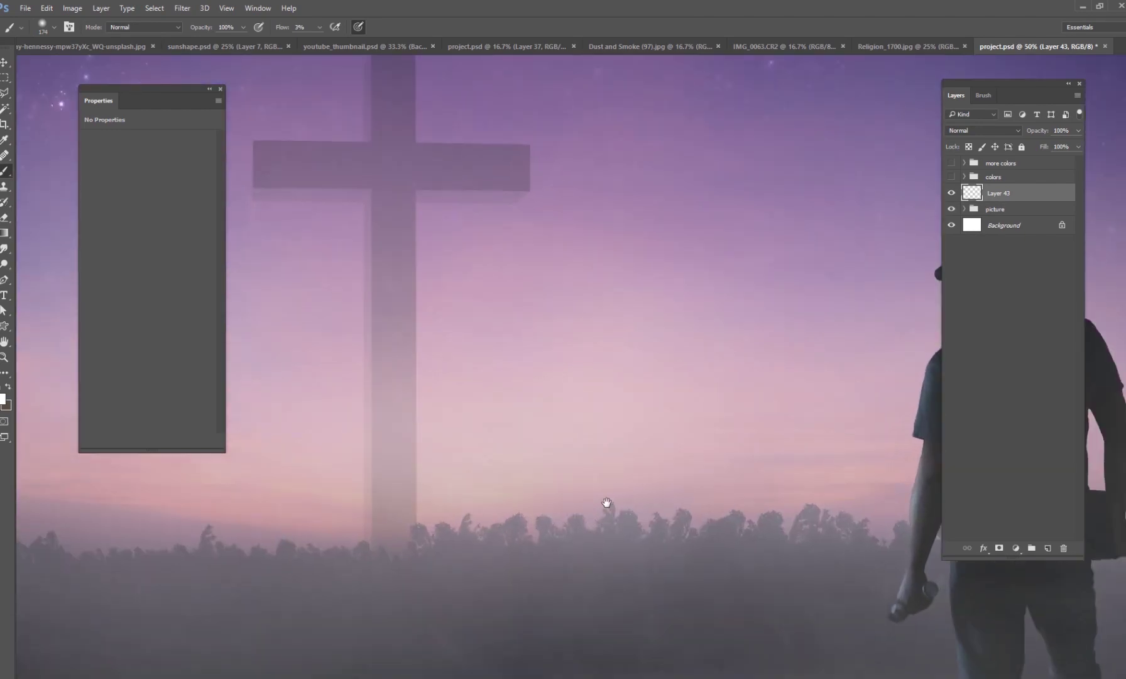
pyautogui.moveTo(838, 429)
pyautogui.mouseDown()
pyautogui.moveTo(712, 209)
pyautogui.moveTo(636, 206)
pyautogui.mouseUp()
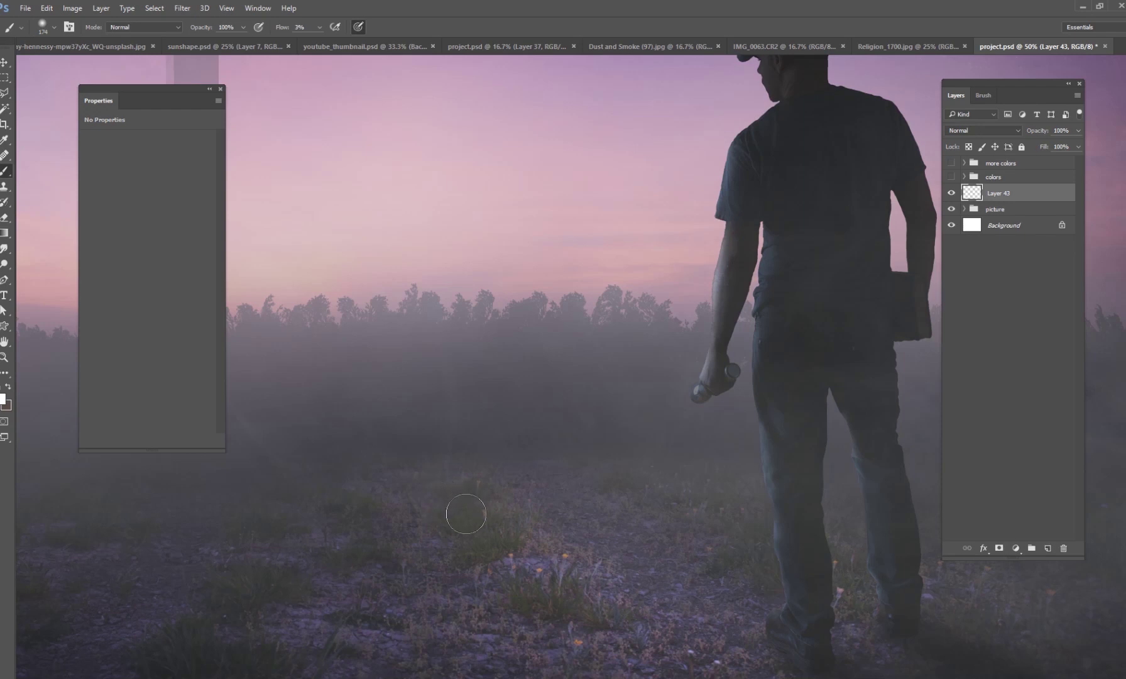
pyautogui.keyDown('shift'); pyautogui.click(480, 503); pyautogui.keyUp('shift')
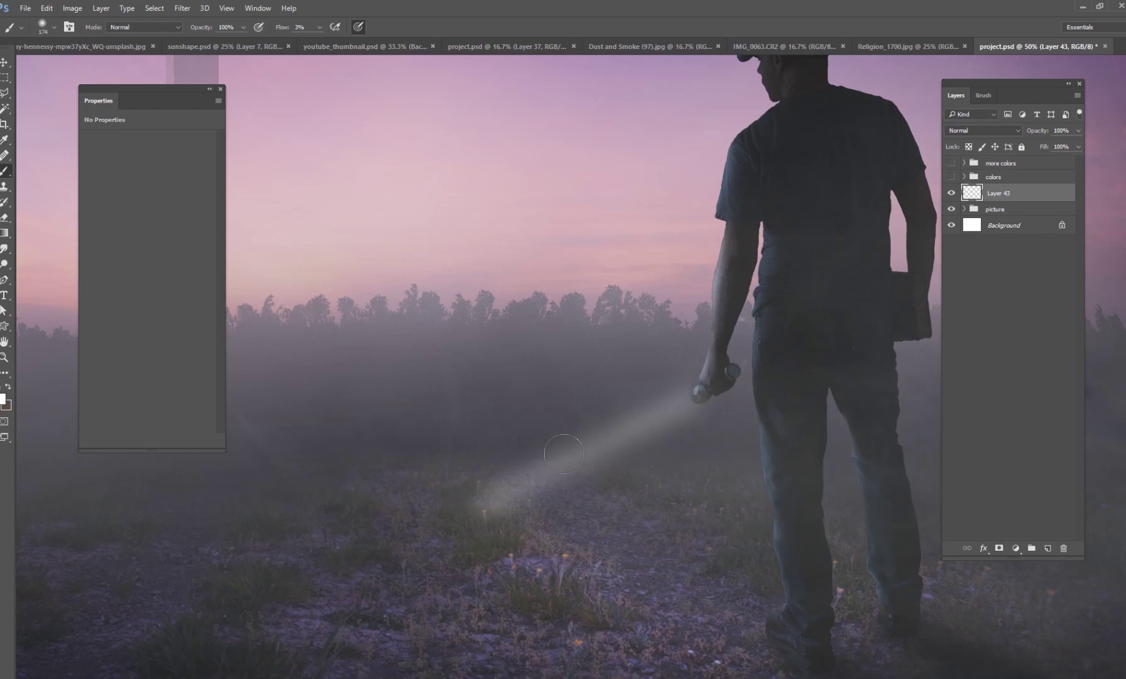
pyautogui.click(5, 62)
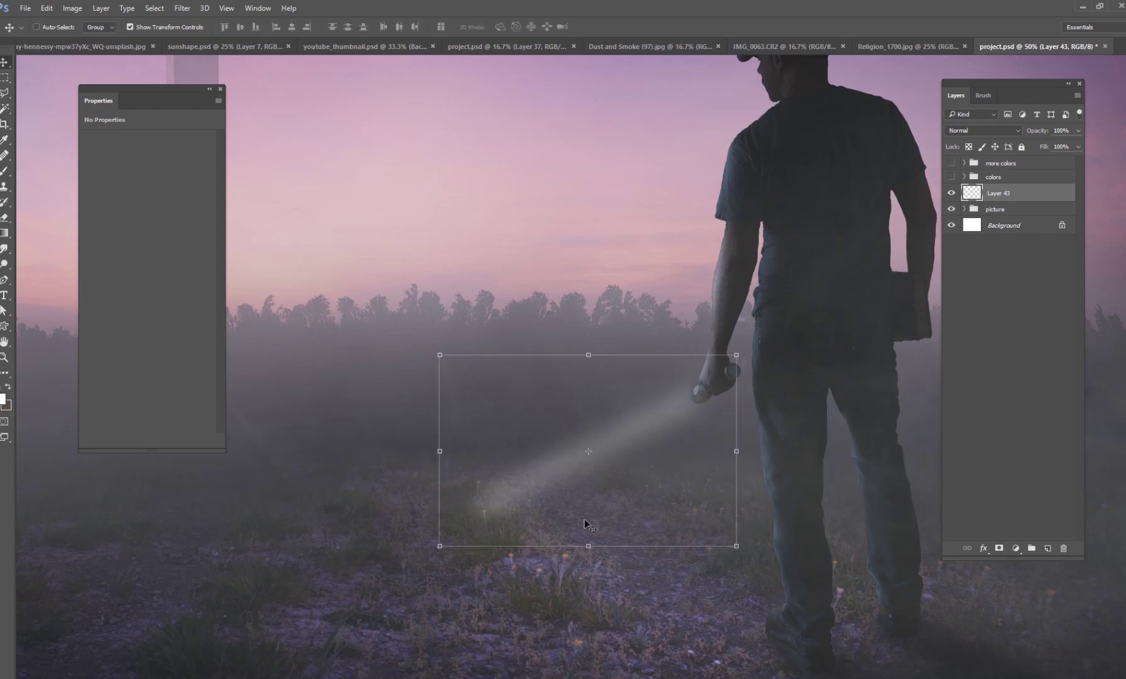
# Step: Distort the beam so its far end spreads wide and its near end narrows at the lamp
pyautogui.moveTo(631, 445); pyautogui.dragTo(677, 438)
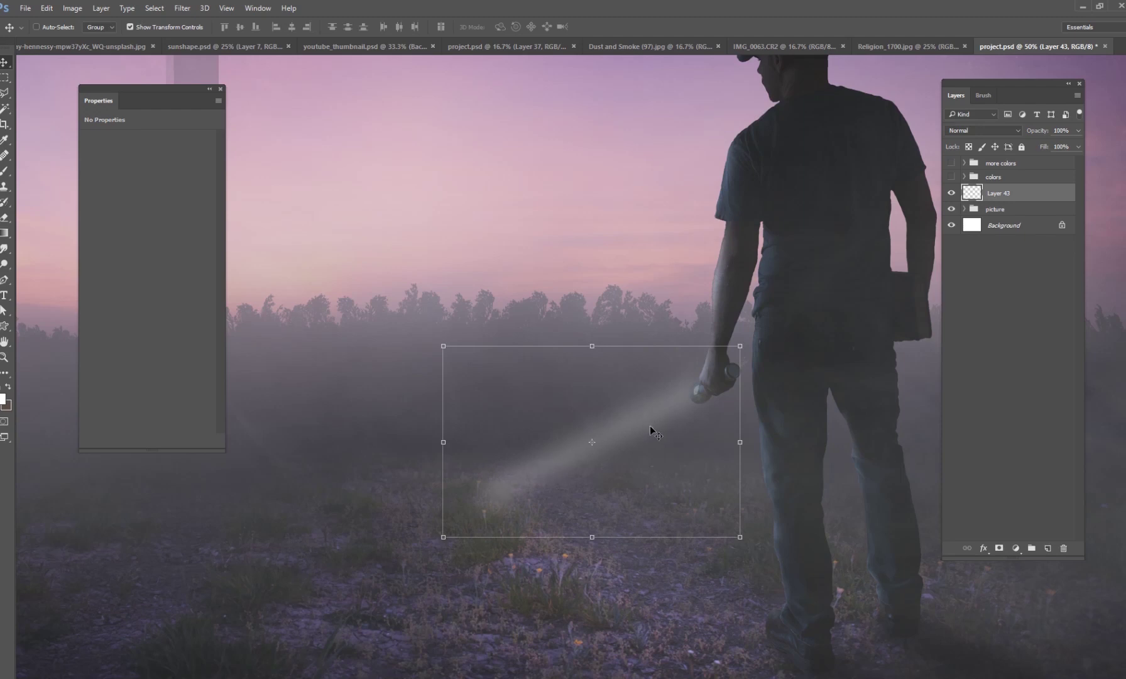
pyautogui.moveTo(651, 427); pyautogui.dragTo(582, 393)
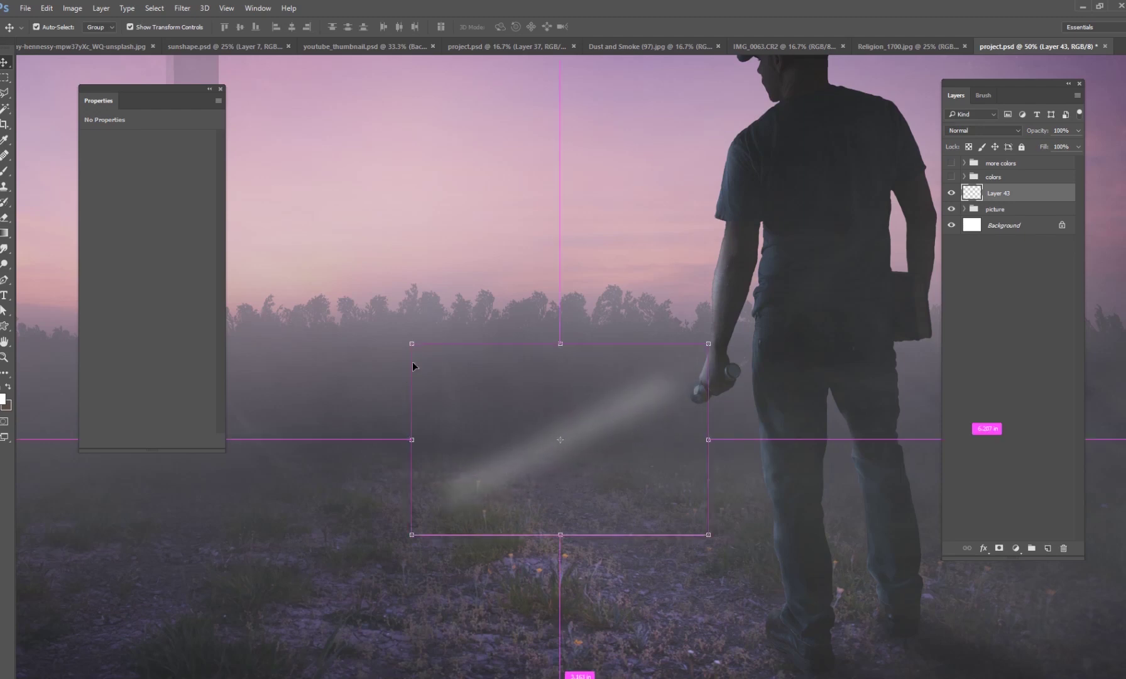
pyautogui.moveTo(411, 344); pyautogui.dragTo(413, 249)
pyautogui.moveTo(413, 535); pyautogui.dragTo(417, 601)
pyautogui.moveTo(710, 345); pyautogui.dragTo(707, 432)
pyautogui.moveTo(709, 535); pyautogui.dragTo(707, 479)
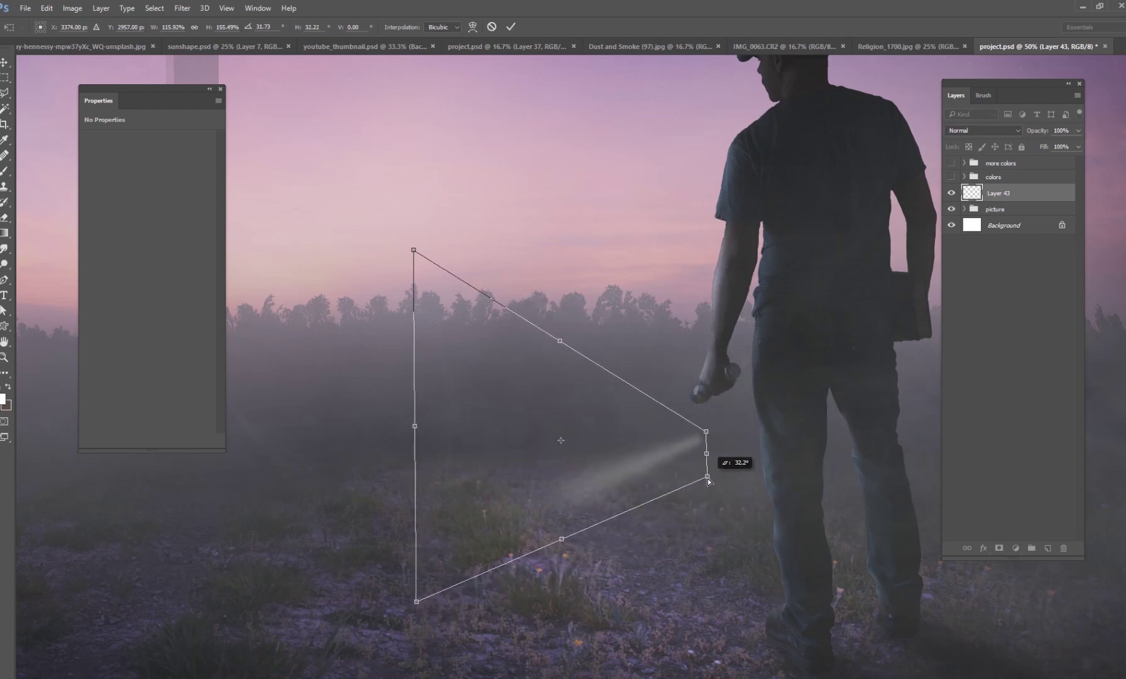
pyautogui.moveTo(649, 453); pyautogui.dragTo(586, 394)
pyautogui.moveTo(355, 545); pyautogui.dragTo(378, 607)
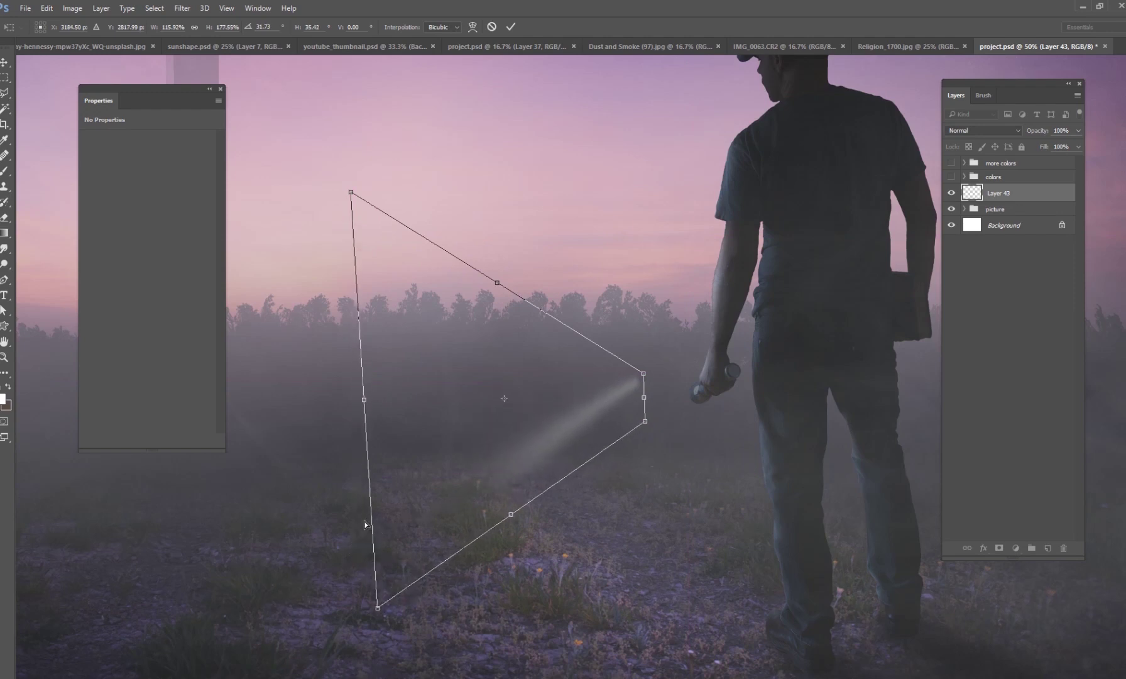
pyautogui.moveTo(363, 405); pyautogui.dragTo(285, 377)
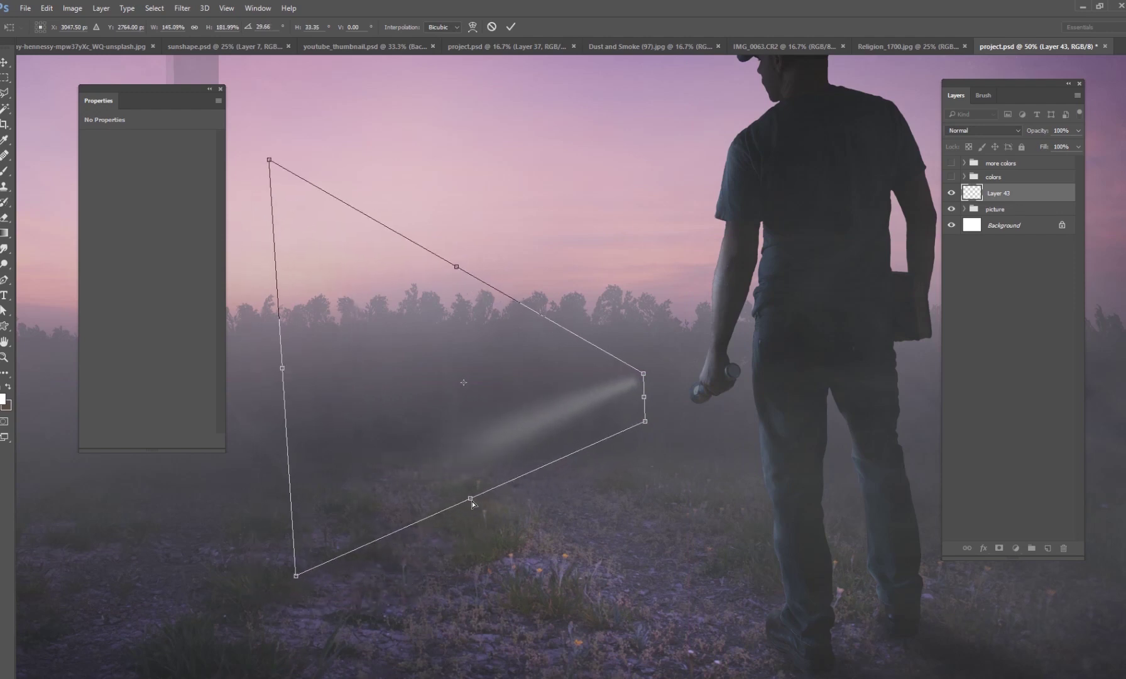
pyautogui.moveTo(471, 499); pyautogui.dragTo(493, 565)
# Step: Rotate the cone to about 28°, align its tip with the lamp, commit, and add Layer 44
pyautogui.moveTo(677, 487); pyautogui.dragTo(667, 445)
pyautogui.moveTo(659, 362); pyautogui.dragTo(663, 388)
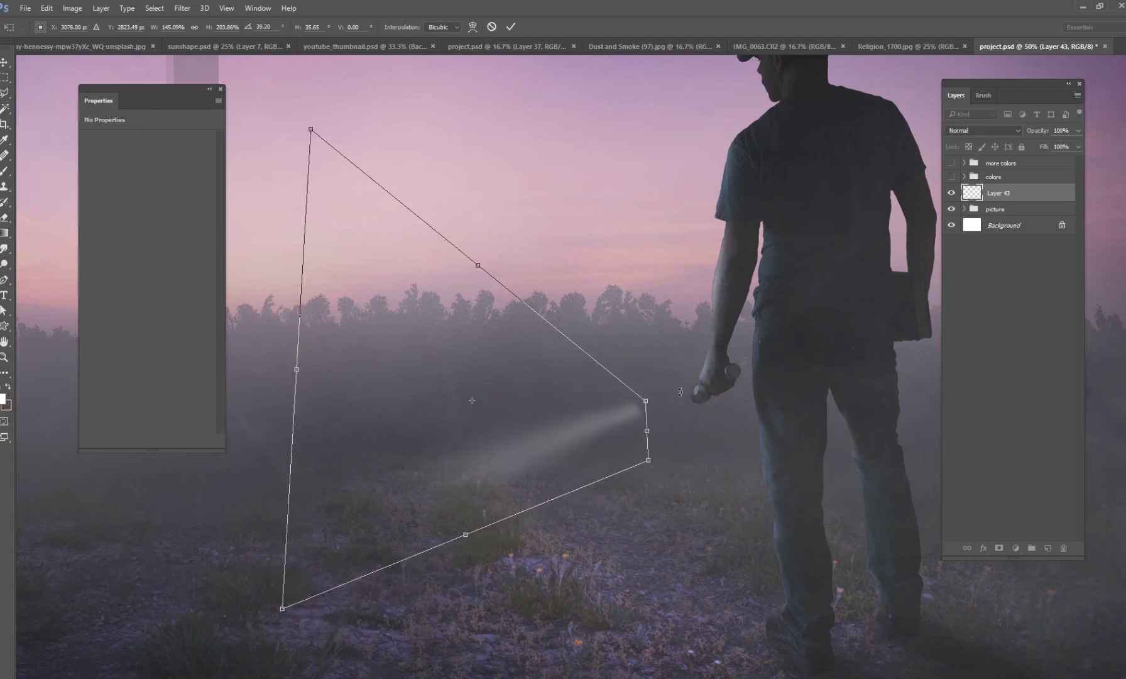
pyautogui.moveTo(607, 445); pyautogui.dragTo(664, 431)
pyautogui.moveTo(712, 387); pyautogui.dragTo(710, 358)
pyautogui.moveTo(682, 399); pyautogui.dragTo(686, 426)
pyautogui.moveTo(722, 390); pyautogui.dragTo(686, 422)
pyautogui.moveTo(724, 384); pyautogui.dragTo(721, 374)
pyautogui.moveTo(664, 426); pyautogui.dragTo(663, 426)
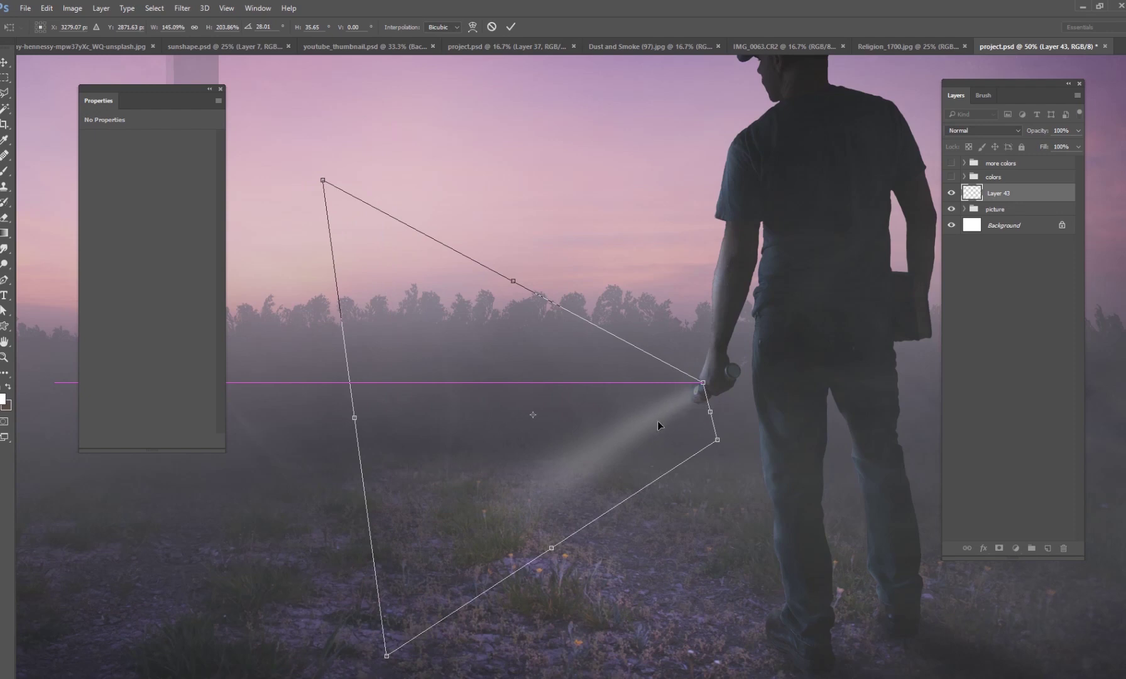
pyautogui.click(510, 26)
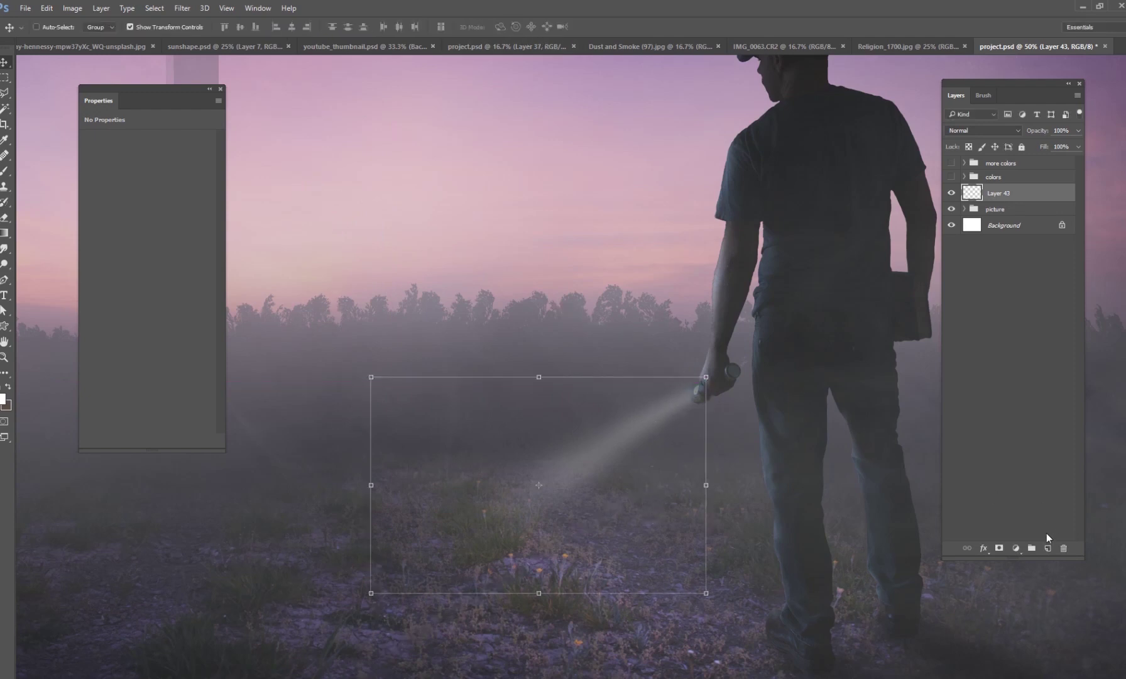
pyautogui.click(1047, 547)
# Step: Paint a soft 174 px white streak across the mist and shift it toward the flashlight
pyautogui.click(4, 170)
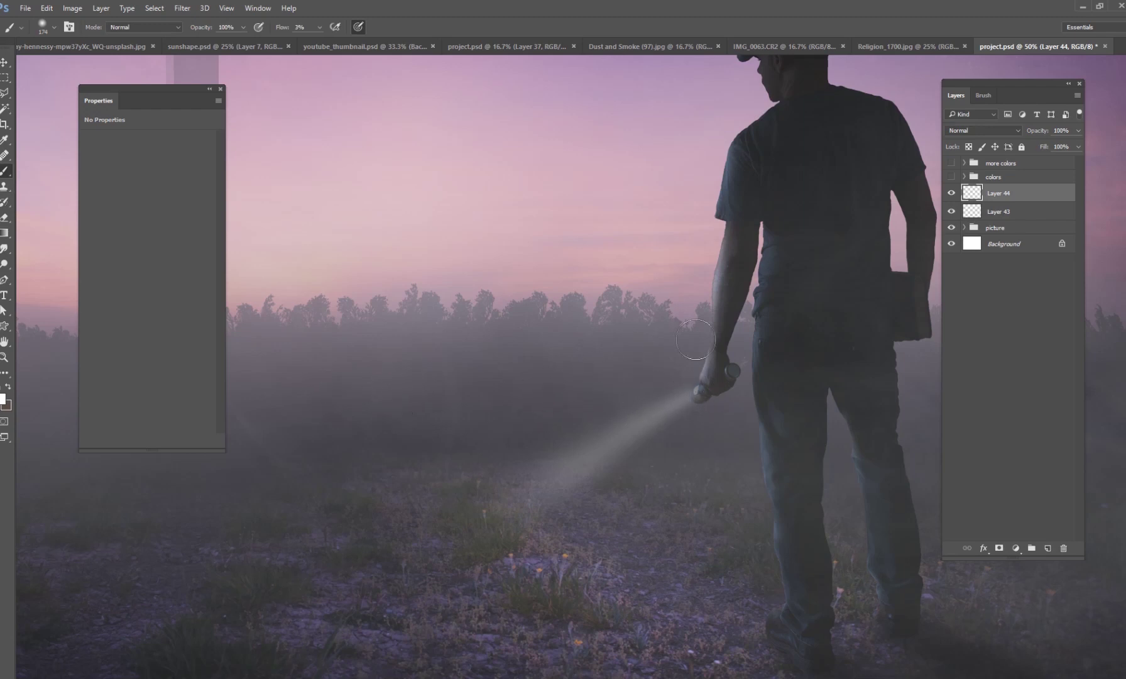
pyautogui.rightClick(573, 372)
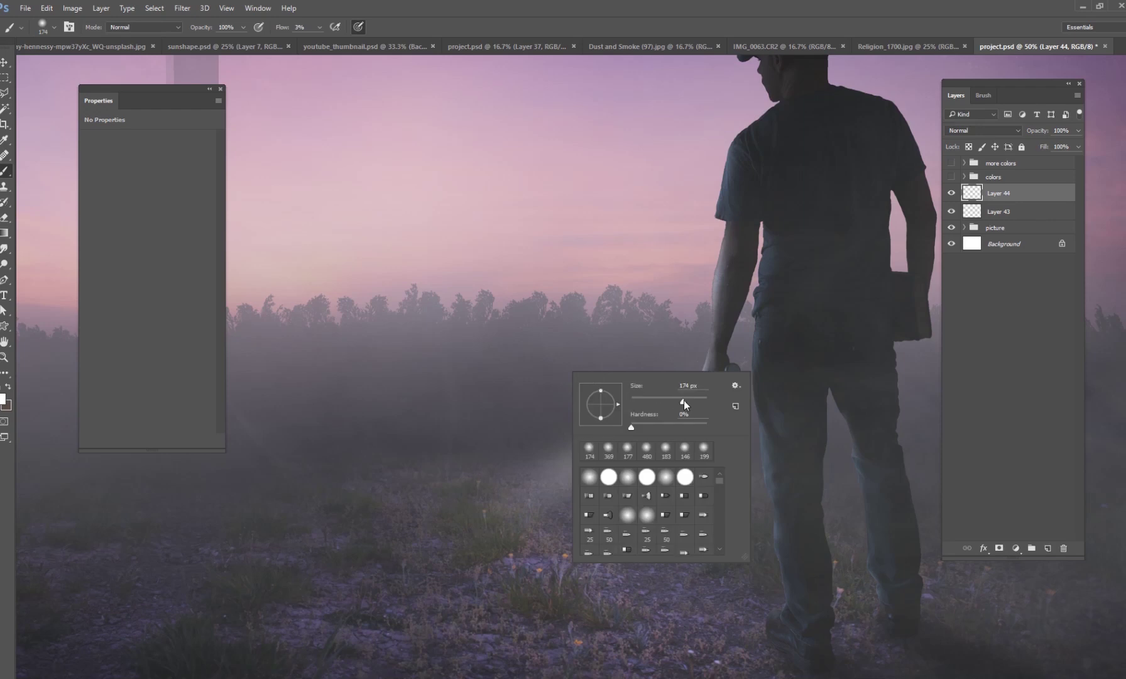
pyautogui.press('Return')
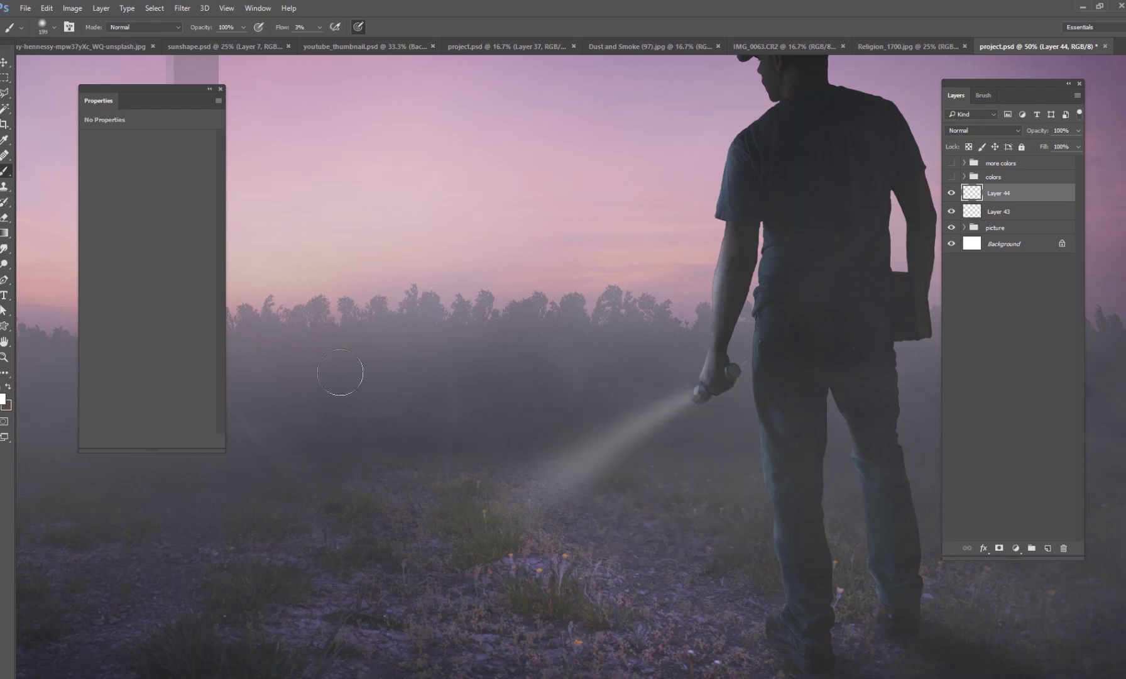
pyautogui.keyDown('shift'); pyautogui.click(254, 372); pyautogui.keyUp('shift')
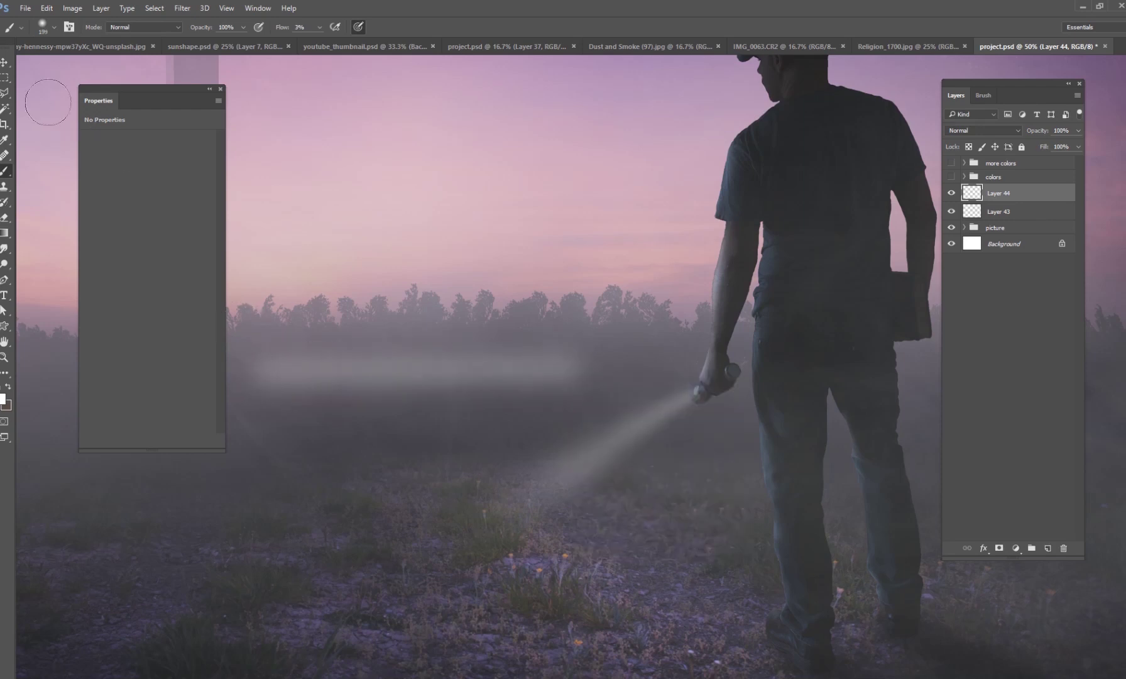
pyautogui.click(7, 64)
pyautogui.moveTo(494, 396)
pyautogui.mouseDown()
pyautogui.moveTo(528, 391)
pyautogui.moveTo(539, 405)
pyautogui.mouseUp()
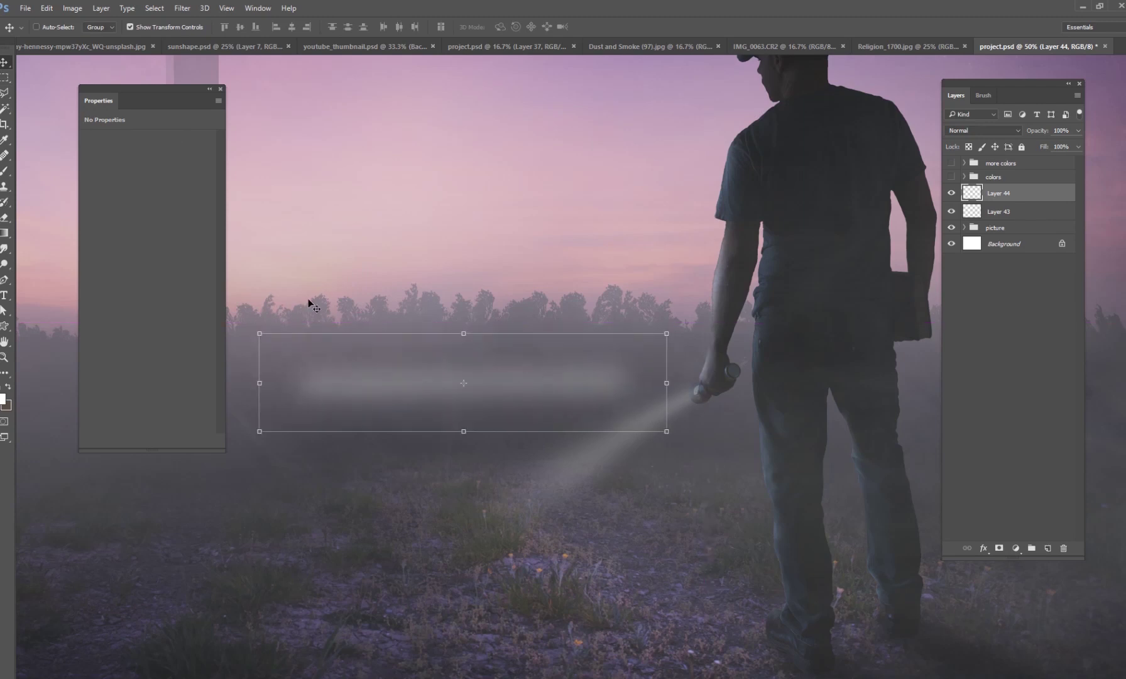
# Step: Distort the streak into a wide cone fanning out from the flashlight
pyautogui.moveTo(260, 333); pyautogui.dragTo(271, 167)
pyautogui.moveTo(259, 432); pyautogui.dragTo(292, 581)
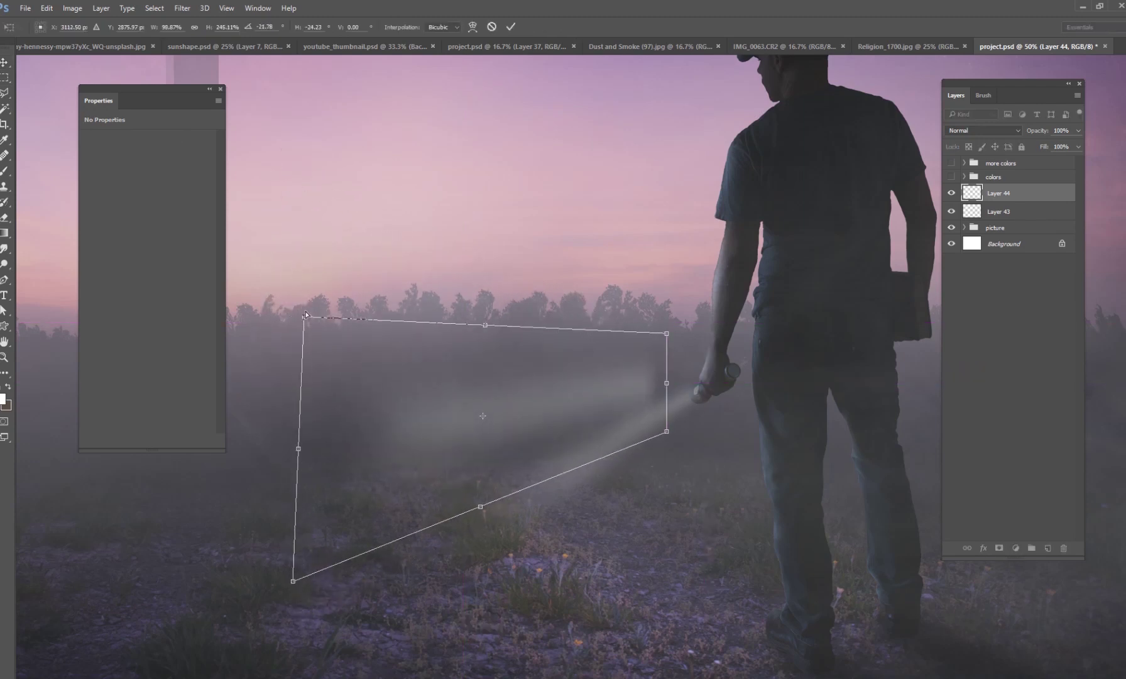
pyautogui.moveTo(306, 315); pyautogui.dragTo(292, 133)
pyautogui.moveTo(294, 585); pyautogui.dragTo(297, 627)
pyautogui.moveTo(666, 333); pyautogui.dragTo(659, 411)
pyautogui.moveTo(292, 135); pyautogui.dragTo(289, 88)
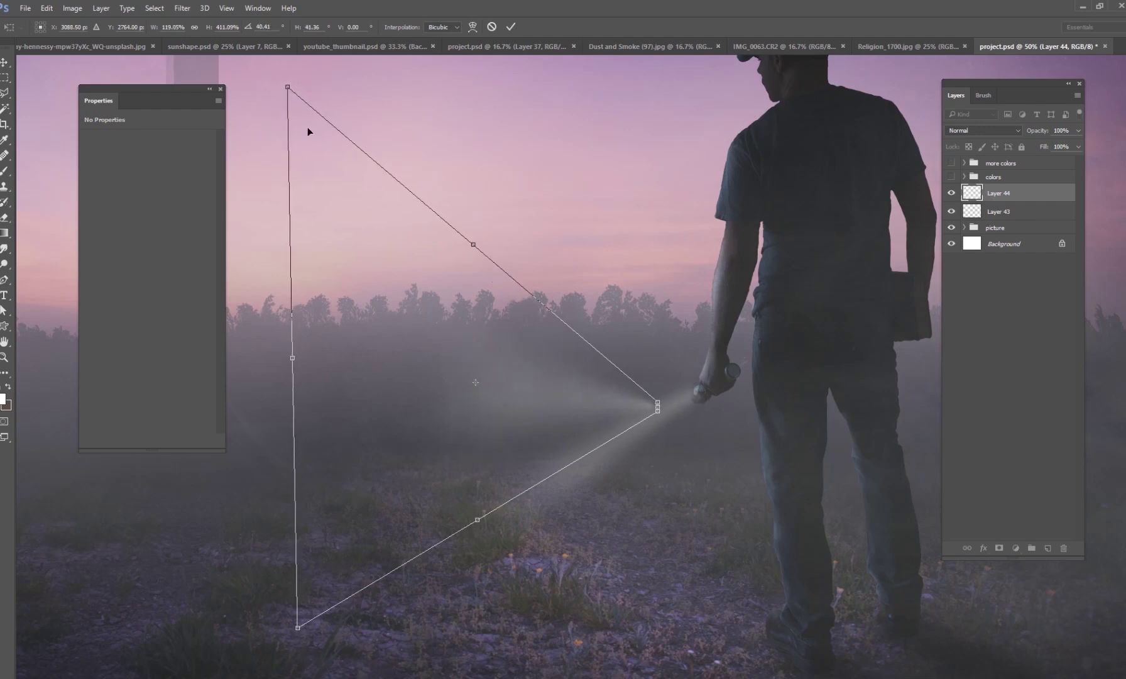
pyautogui.moveTo(297, 627); pyautogui.dragTo(304, 664)
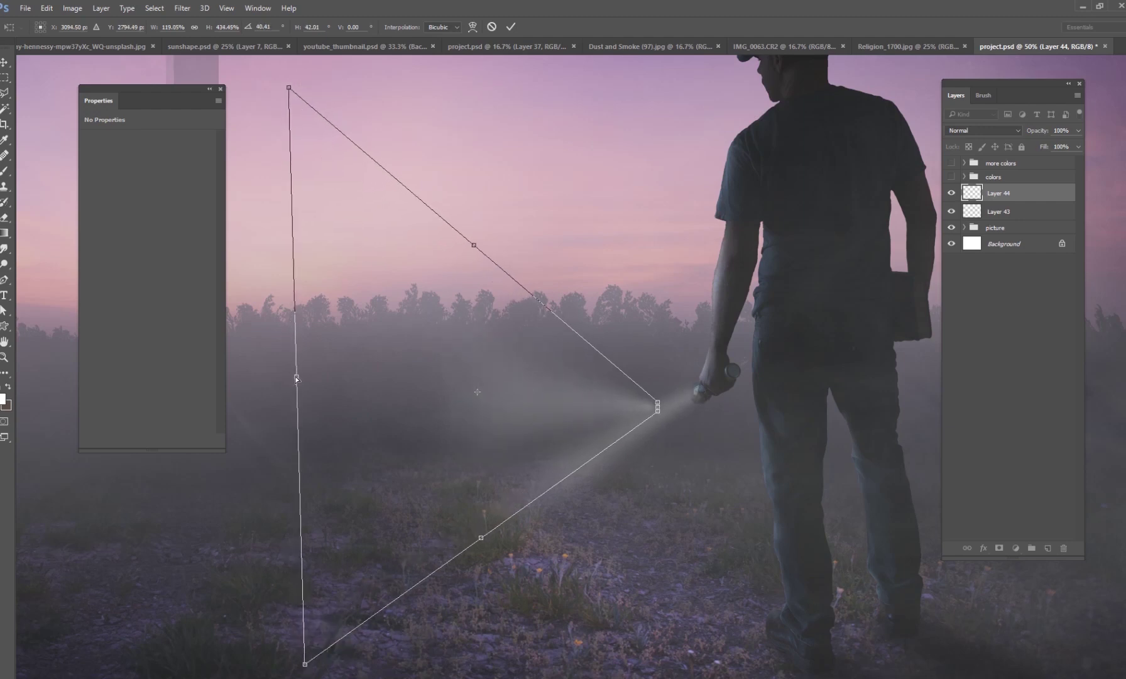
pyautogui.moveTo(297, 379); pyautogui.dragTo(176, 377)
pyautogui.moveTo(669, 382)
pyautogui.mouseDown()
pyautogui.moveTo(573, 369)
pyautogui.moveTo(642, 465)
pyautogui.moveTo(675, 403)
pyautogui.mouseUp()
# Step: Set the cone layer to Screen blending, fine-tune its position and angle, and commit
pyautogui.click(984, 130)
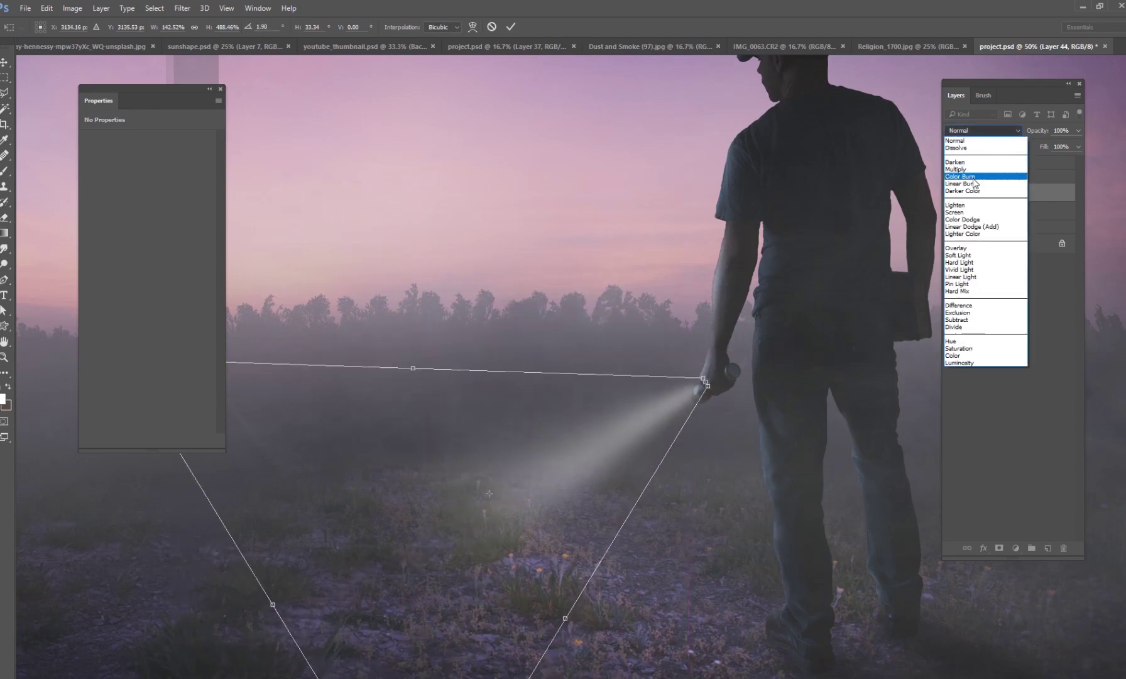
pyautogui.click(961, 182)
pyautogui.moveTo(666, 449); pyautogui.dragTo(664, 454)
pyautogui.moveTo(721, 362)
pyautogui.mouseDown()
pyautogui.moveTo(664, 418)
pyautogui.moveTo(744, 352)
pyautogui.moveTo(724, 358)
pyautogui.mouseUp()
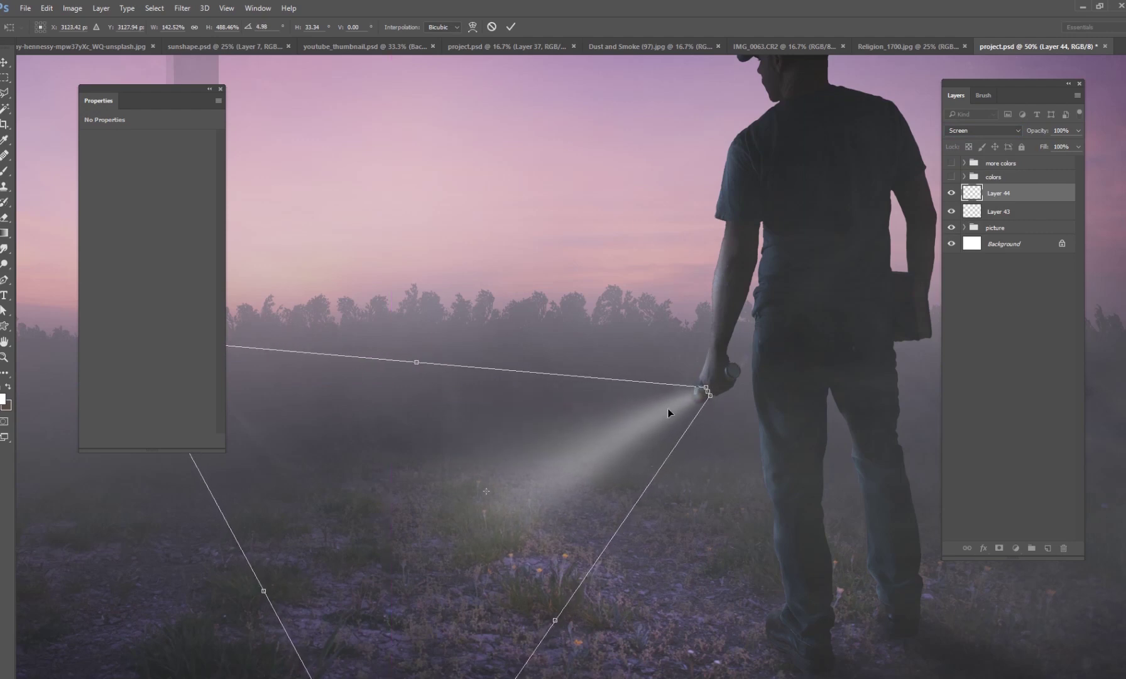
pyautogui.moveTo(655, 429)
pyautogui.mouseDown()
pyautogui.moveTo(643, 438)
pyautogui.moveTo(652, 433)
pyautogui.mouseUp()
pyautogui.click(512, 27)
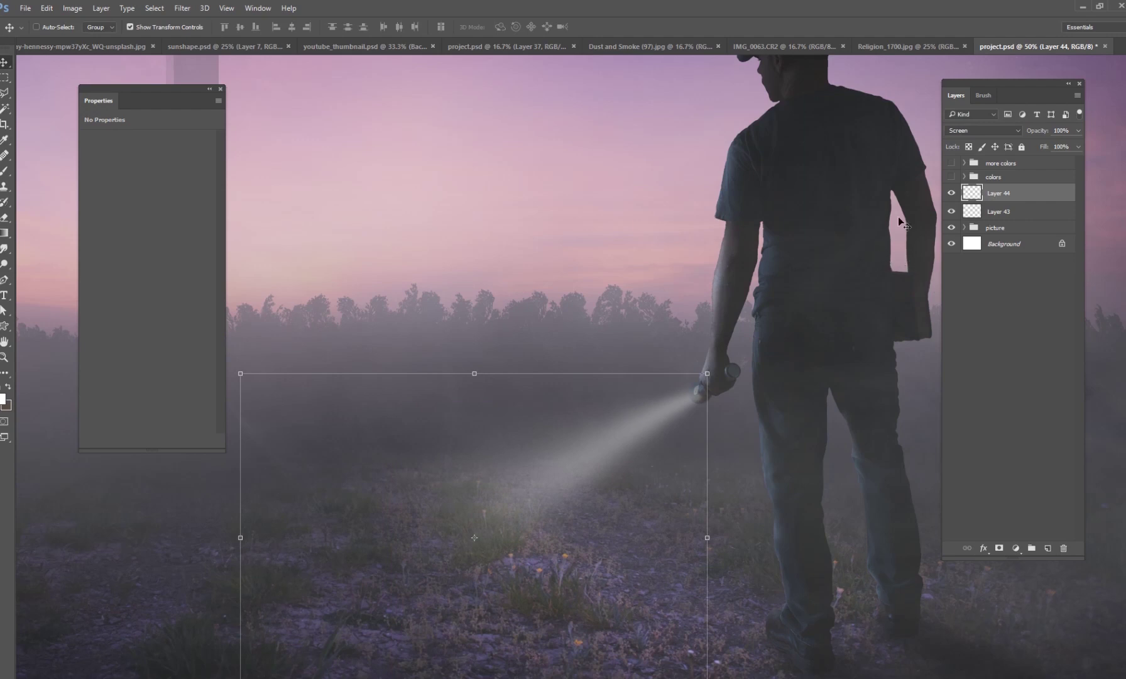
# Step: Toggle the light cone and beam layers to compare, then add an empty group above them
pyautogui.click(952, 193)
pyautogui.click(951, 211)
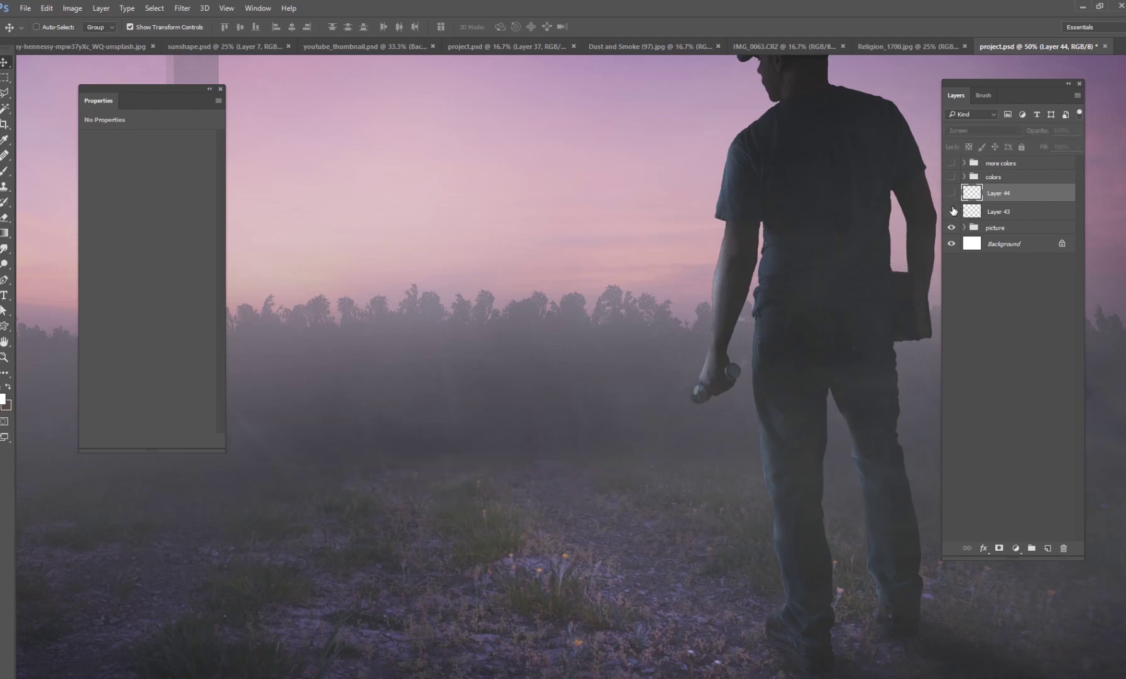
pyautogui.click(951, 211)
pyautogui.click(951, 193)
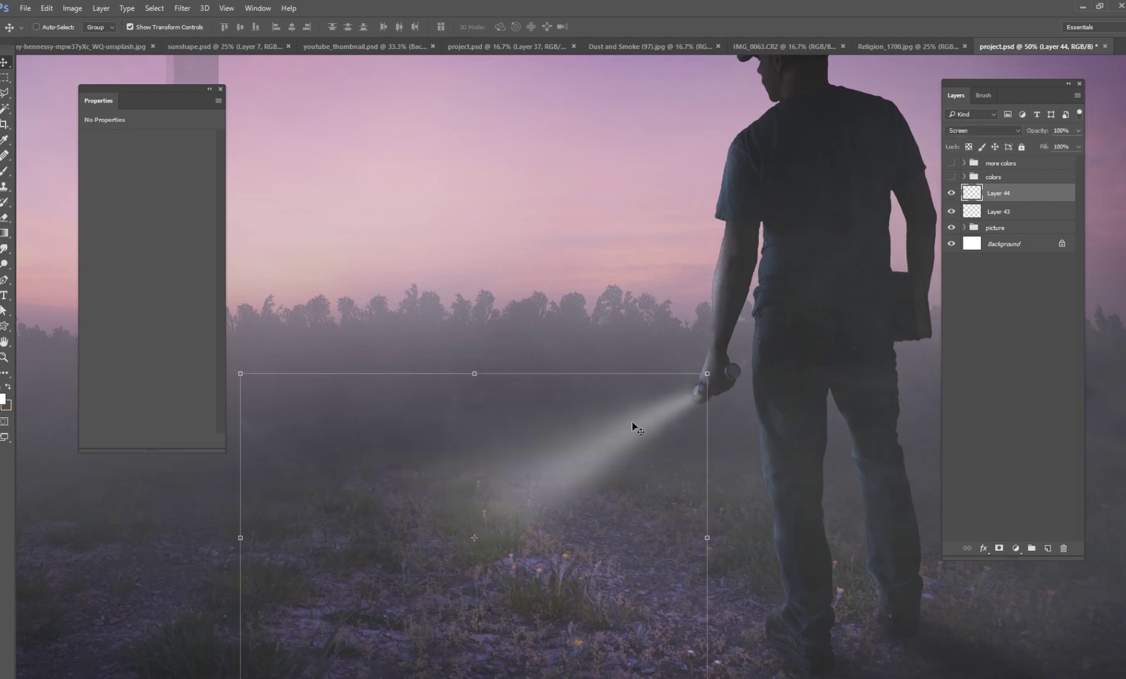
pyautogui.click(1032, 548)
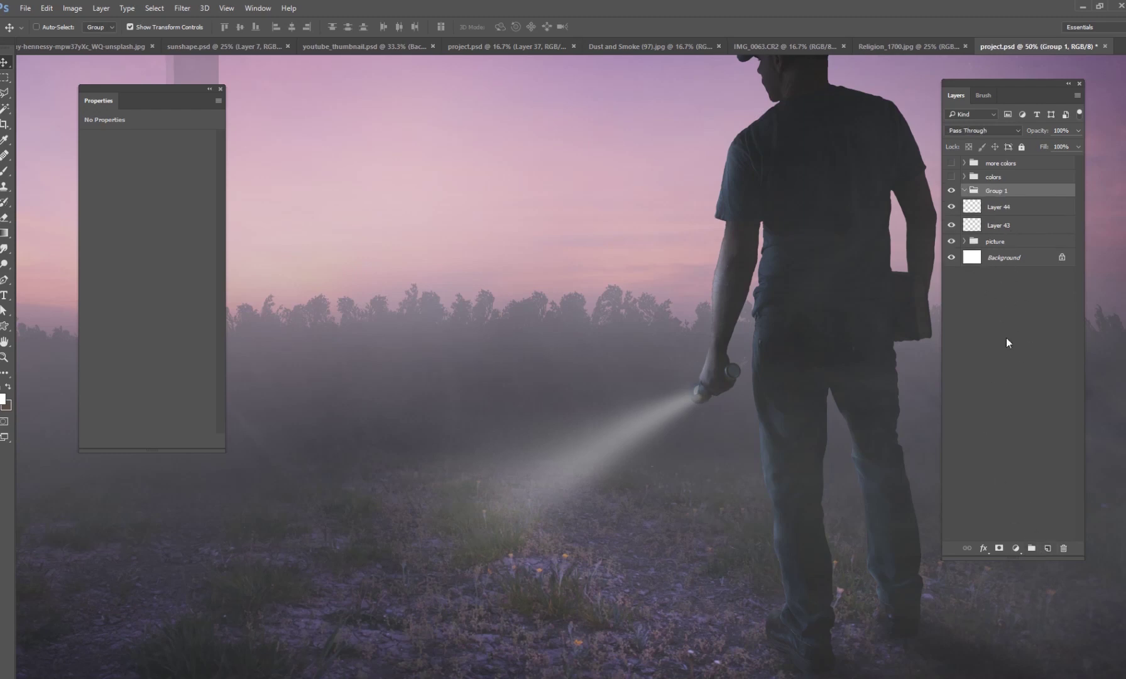
# Step: Add Layer 45 inside Group 1 and set Group 1 to Color Dodge blending
pyautogui.hotkey('ctrl', 'shift', 'alt', 'n')
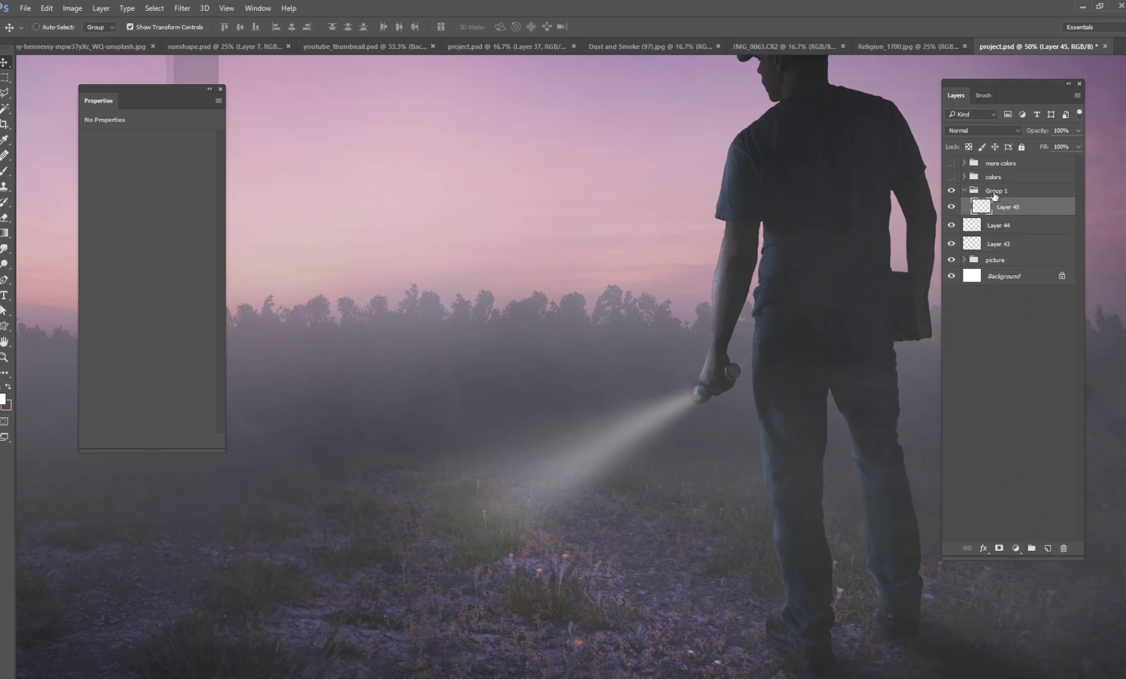
pyautogui.click(996, 191)
pyautogui.click(983, 130)
pyautogui.click(995, 200)
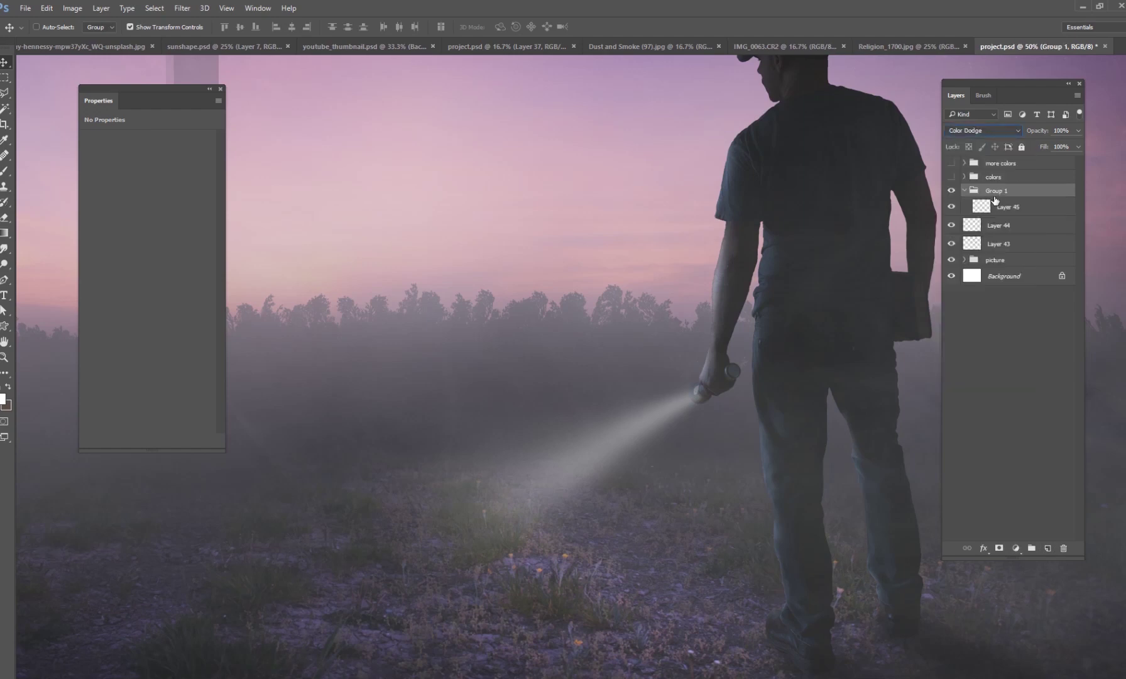
pyautogui.click(991, 206)
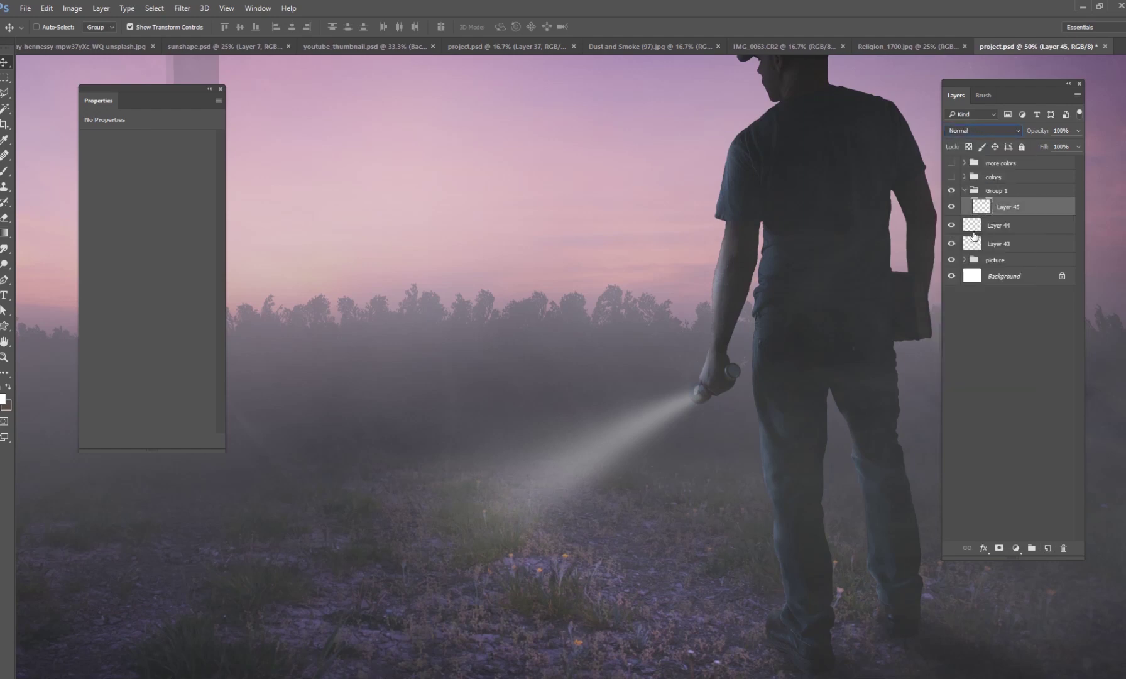
# Step: Brush a soft glow along the beam with 338 px then 193 px brushes, undoing to compare
pyautogui.click(4, 170)
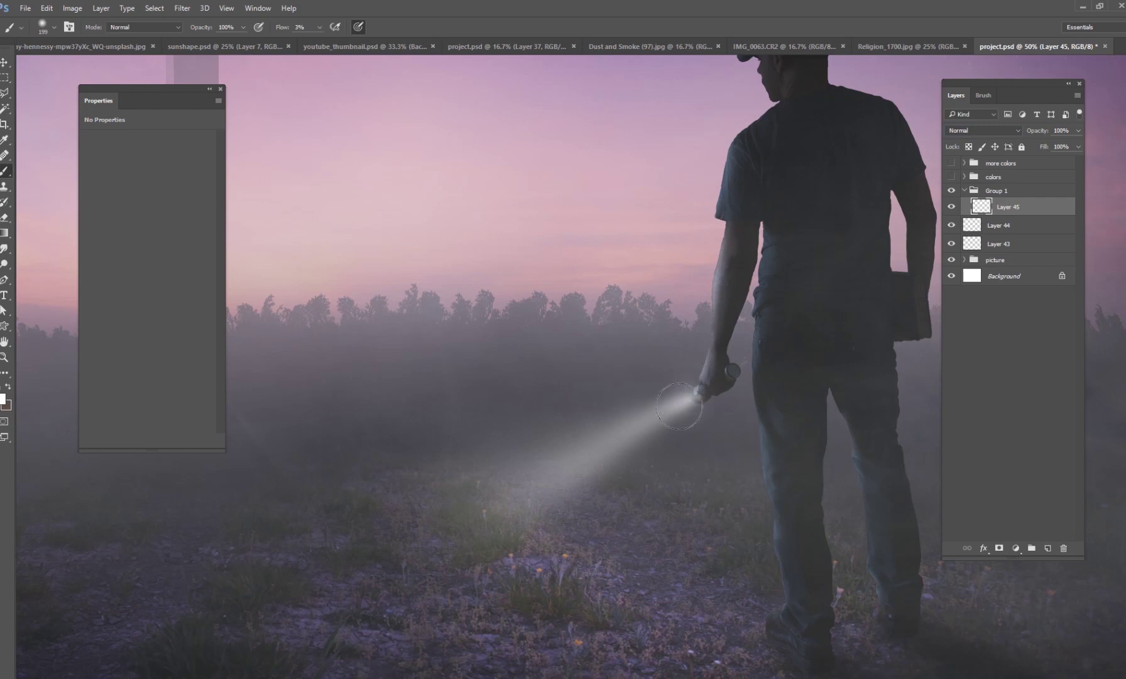
pyautogui.rightClick(704, 433)
pyautogui.moveTo(779, 461); pyautogui.dragTo(786, 461)
pyautogui.press('Return')
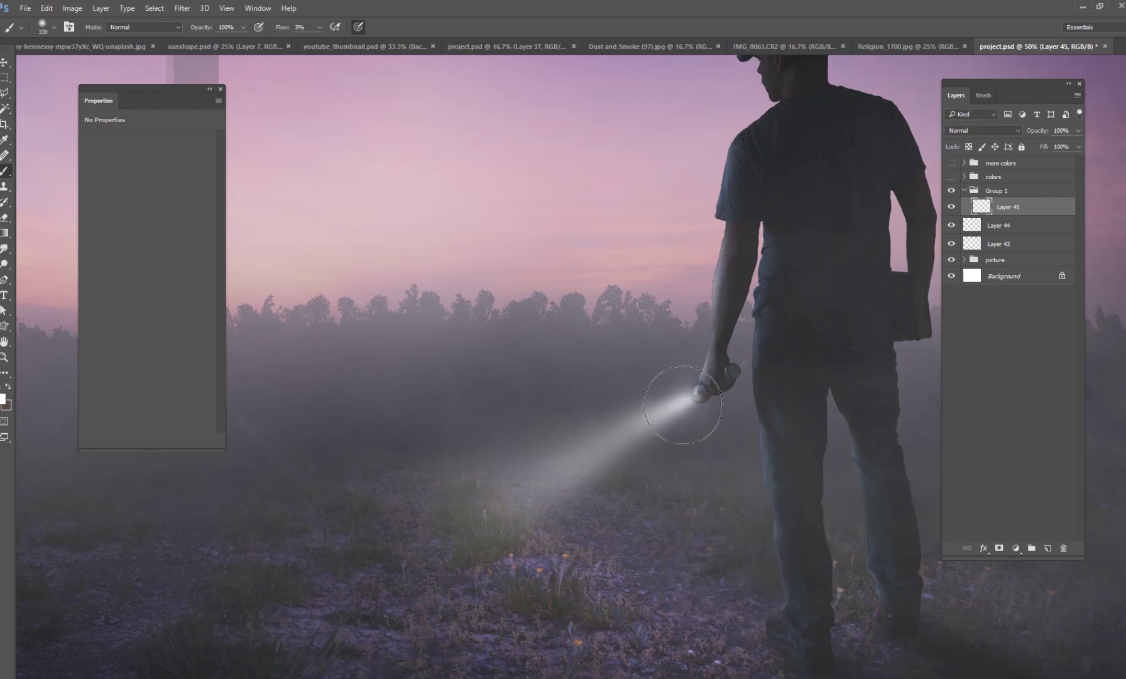
pyautogui.moveTo(641, 428)
pyautogui.mouseDown()
pyautogui.moveTo(674, 410)
pyautogui.moveTo(599, 450)
pyautogui.moveTo(549, 437)
pyautogui.moveTo(600, 432)
pyautogui.moveTo(547, 455)
pyautogui.moveTo(590, 447)
pyautogui.mouseUp()
pyautogui.rightClick(689, 426)
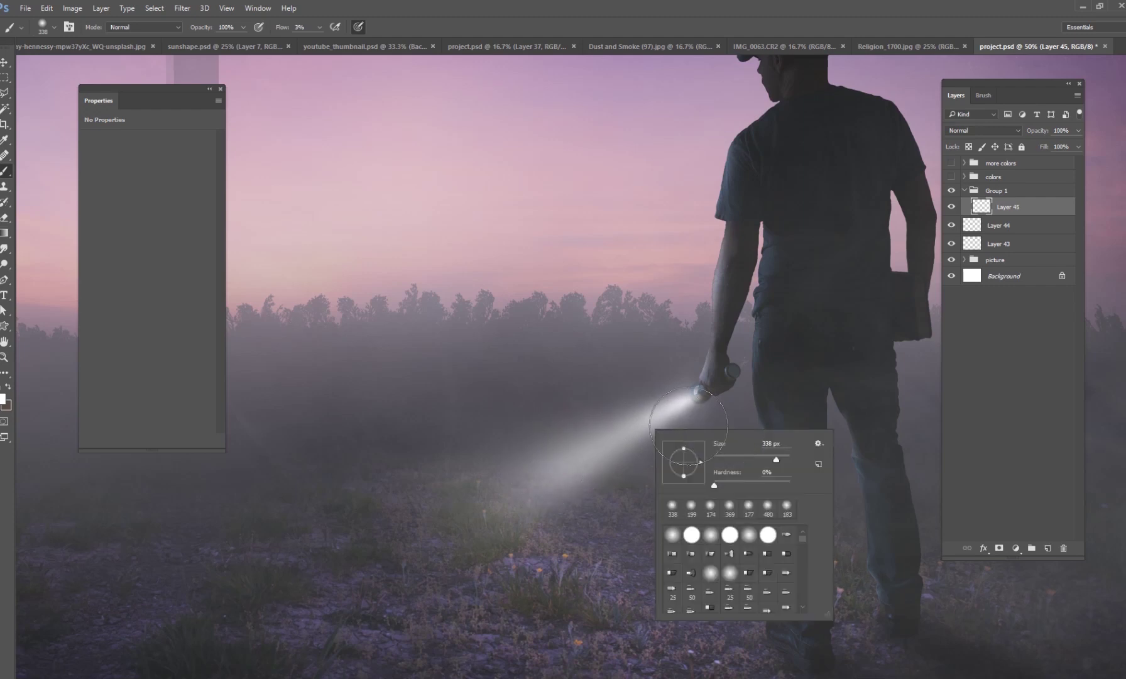
pyautogui.press('Return')
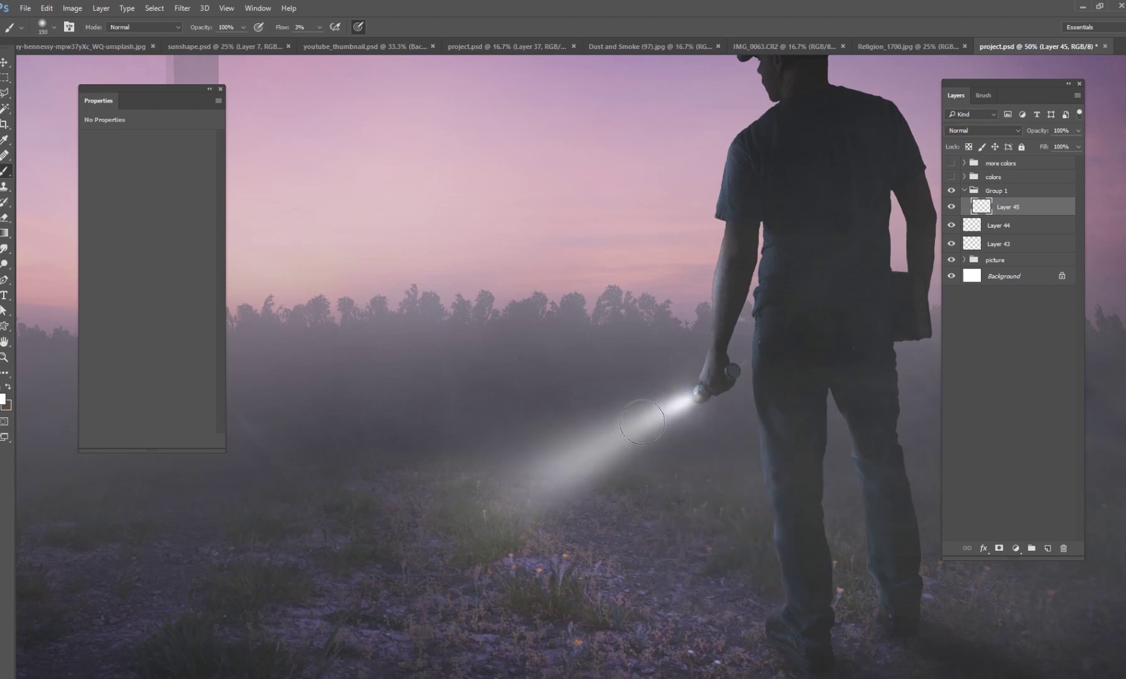
pyautogui.moveTo(642, 421)
pyautogui.mouseDown()
pyautogui.moveTo(598, 448)
pyautogui.moveTo(724, 388)
pyautogui.moveTo(509, 466)
pyautogui.mouseUp()
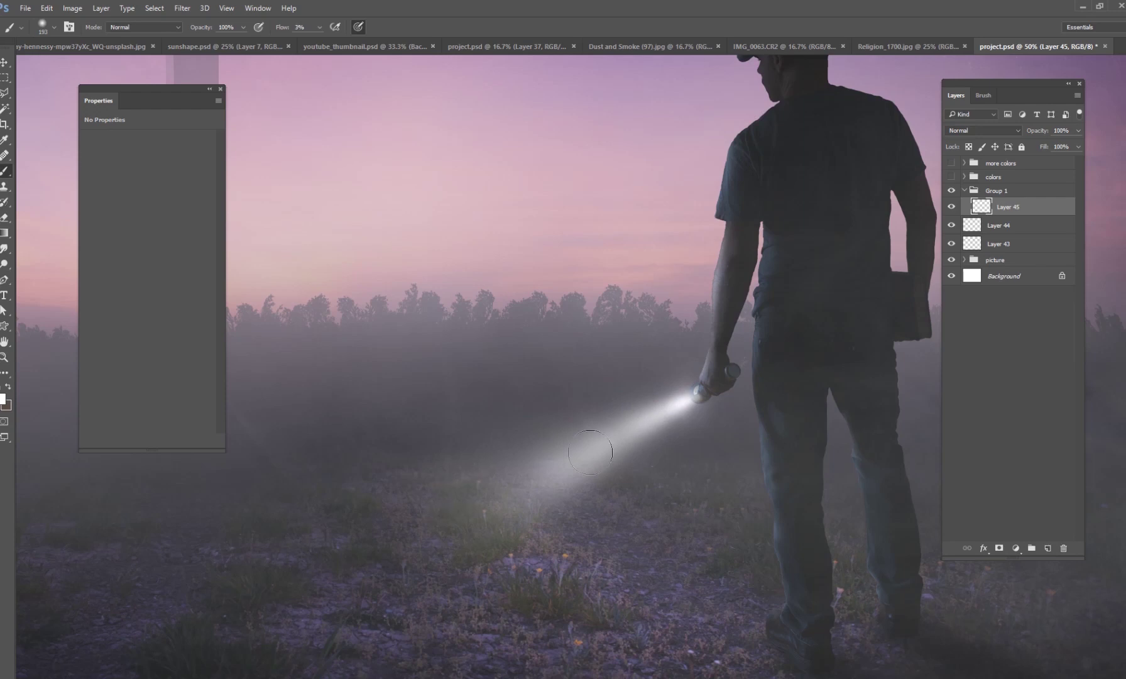
pyautogui.hotkey('ctrl', 'z')
pyautogui.hotkey('ctrl', 'z')
pyautogui.hotkey('ctrl', '+')
pyautogui.hotkey('ctrl', '+')
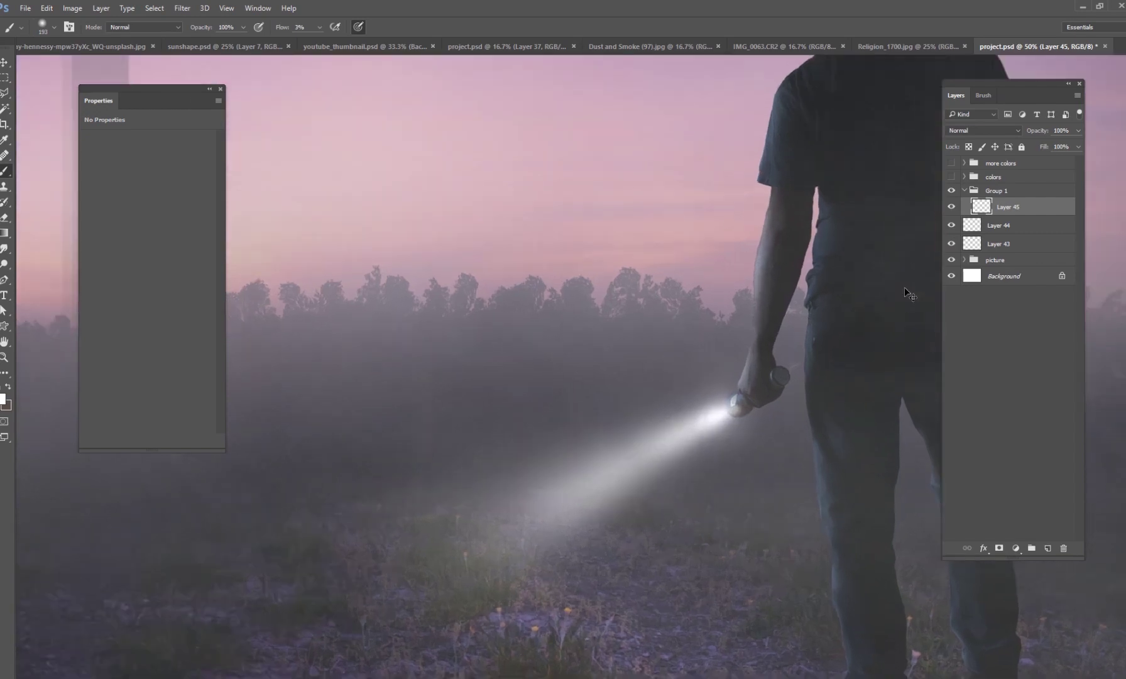
pyautogui.moveTo(904, 287); pyautogui.dragTo(778, 227)
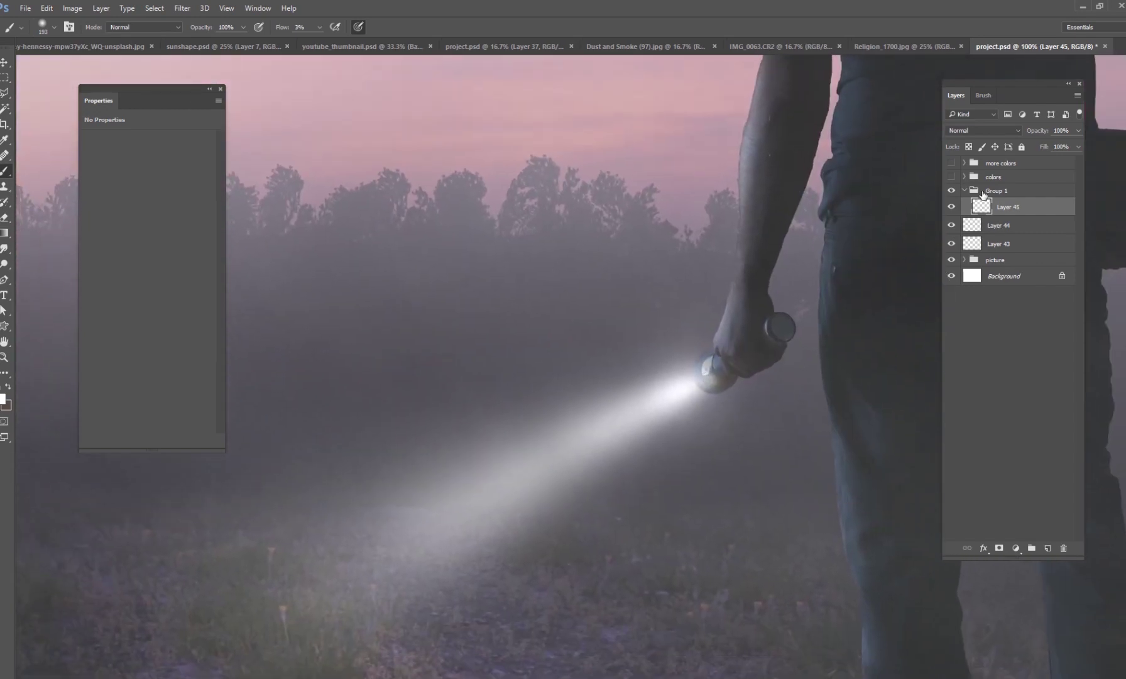
# Step: Group Group 1, Layer 44 and Layer 43 into a new group named 'flashlight'
pyautogui.click(965, 190)
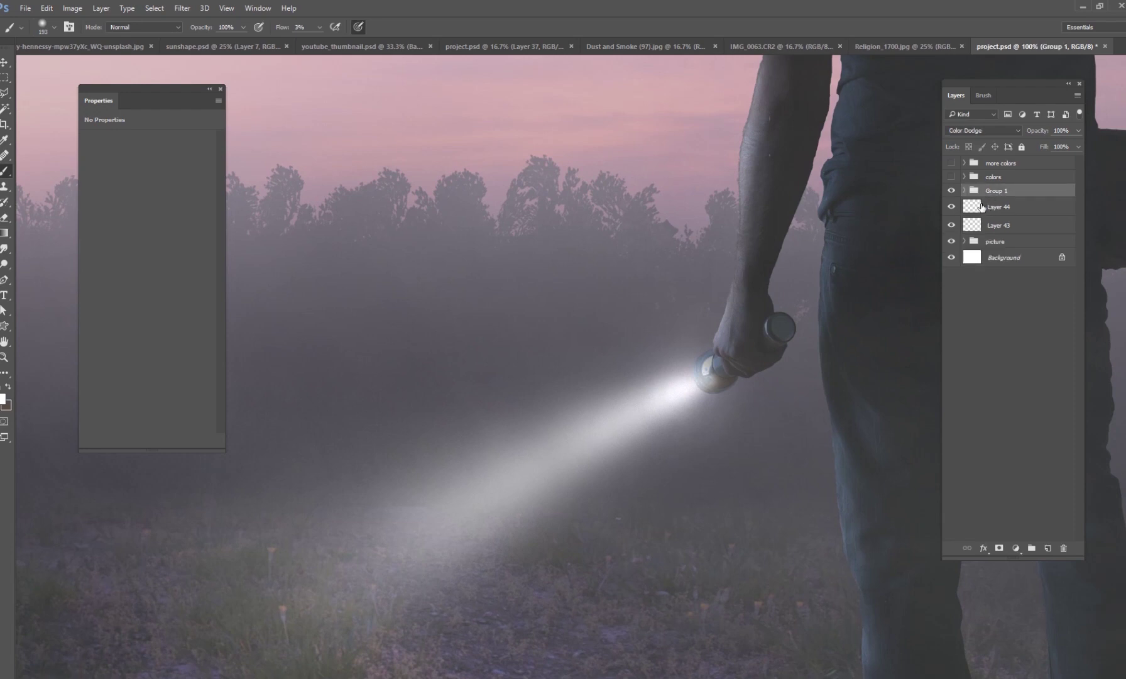
pyautogui.click(950, 190)
pyautogui.click(951, 190)
pyautogui.click(991, 217)
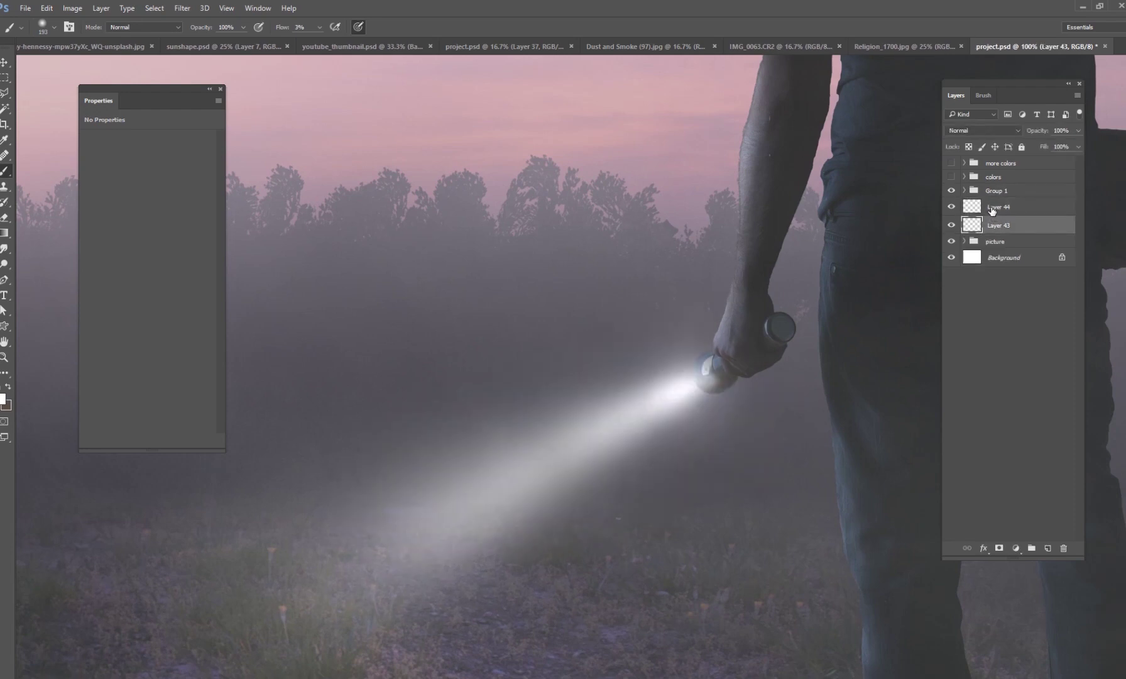
pyautogui.keyDown('shift'); pyautogui.click(993, 191); pyautogui.keyUp('shift')
pyautogui.hotkey('ctrl', 'g')
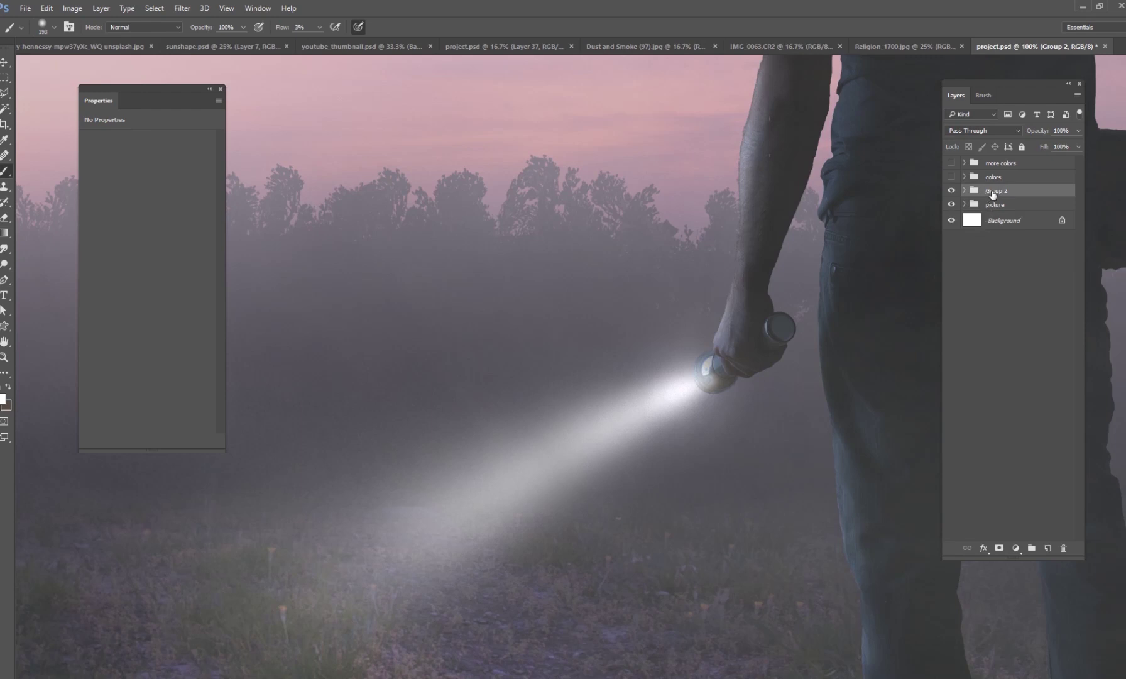
pyautogui.doubleClick(993, 192)
pyautogui.write('flashlight')
pyautogui.press('Return')
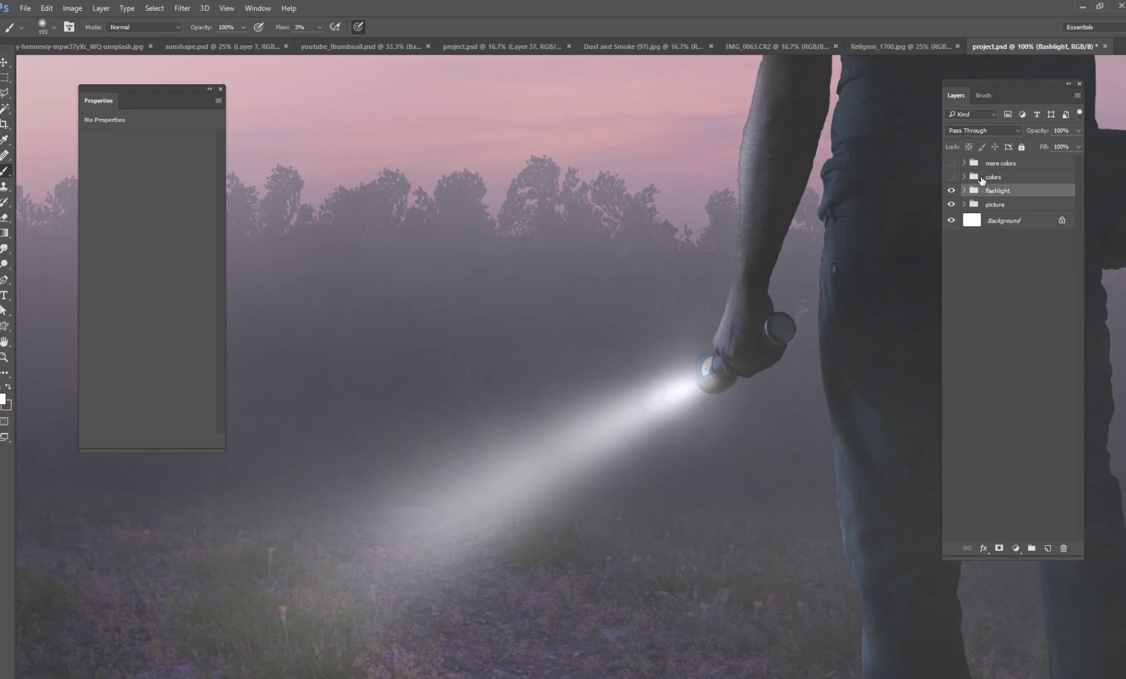
# Step: Add a mask to the flashlight group and paint out glow over the lens and hand with a 21 px brush
pyautogui.click(1004, 553)
pyautogui.hotkey('ctrl', '+')
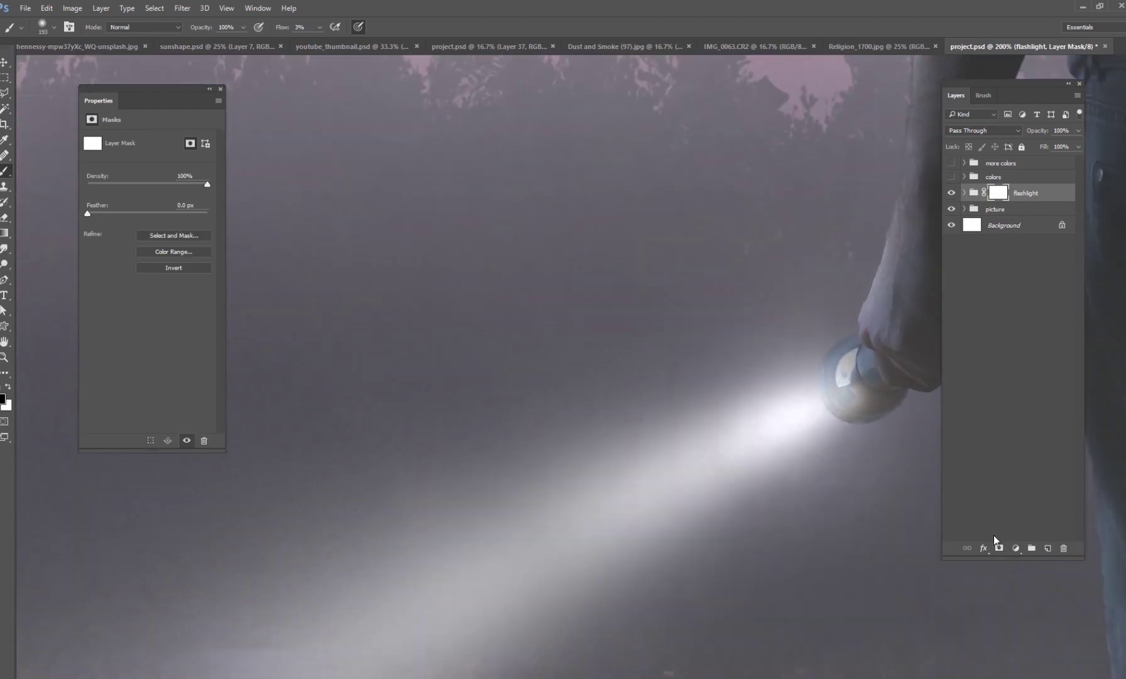
pyautogui.moveTo(700, 382); pyautogui.dragTo(427, 368)
pyautogui.rightClick(622, 363)
pyautogui.moveTo(703, 390); pyautogui.dragTo(692, 390)
pyautogui.moveTo(565, 366); pyautogui.dragTo(557, 363)
pyautogui.rightClick(572, 361)
pyautogui.moveTo(679, 419); pyautogui.dragTo(687, 418)
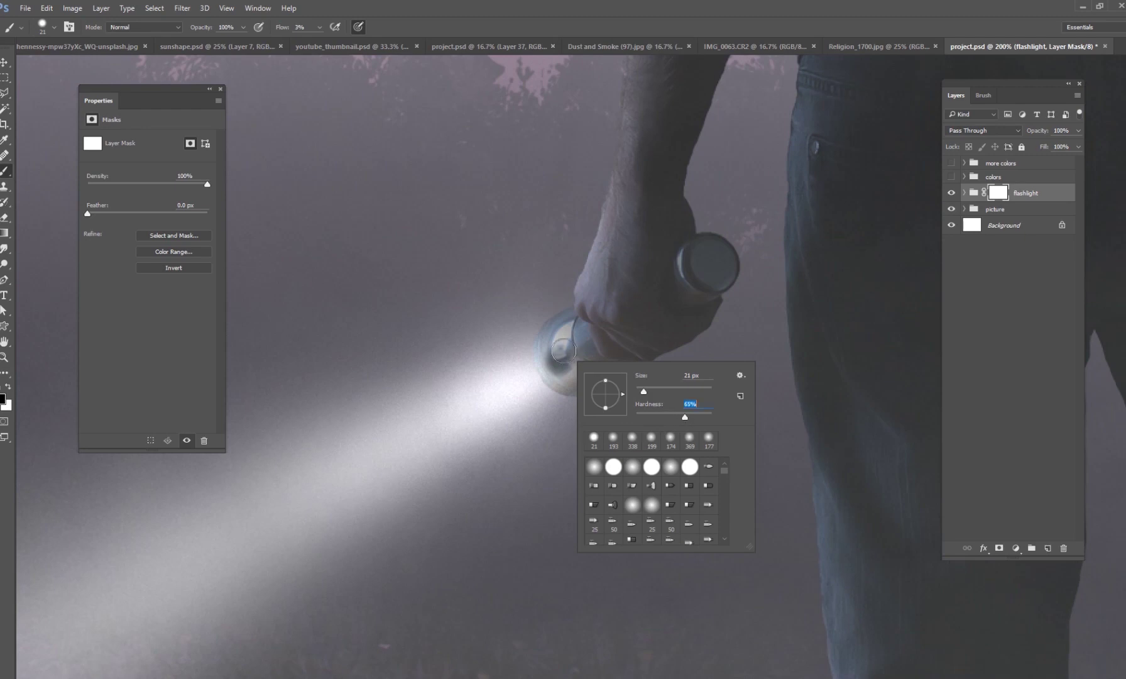
pyautogui.press('Return')
pyautogui.moveTo(556, 347)
pyautogui.mouseDown()
pyautogui.moveTo(590, 367)
pyautogui.moveTo(595, 355)
pyautogui.moveTo(566, 378)
pyautogui.moveTo(543, 355)
pyautogui.moveTo(554, 338)
pyautogui.moveTo(555, 378)
pyautogui.moveTo(584, 379)
pyautogui.moveTo(596, 365)
pyautogui.moveTo(593, 376)
pyautogui.moveTo(613, 351)
pyautogui.moveTo(573, 328)
pyautogui.moveTo(546, 347)
pyautogui.moveTo(561, 383)
pyautogui.moveTo(597, 383)
pyautogui.moveTo(617, 347)
pyautogui.moveTo(595, 325)
pyautogui.moveTo(558, 327)
pyautogui.moveTo(574, 342)
pyautogui.moveTo(602, 333)
pyautogui.mouseUp()
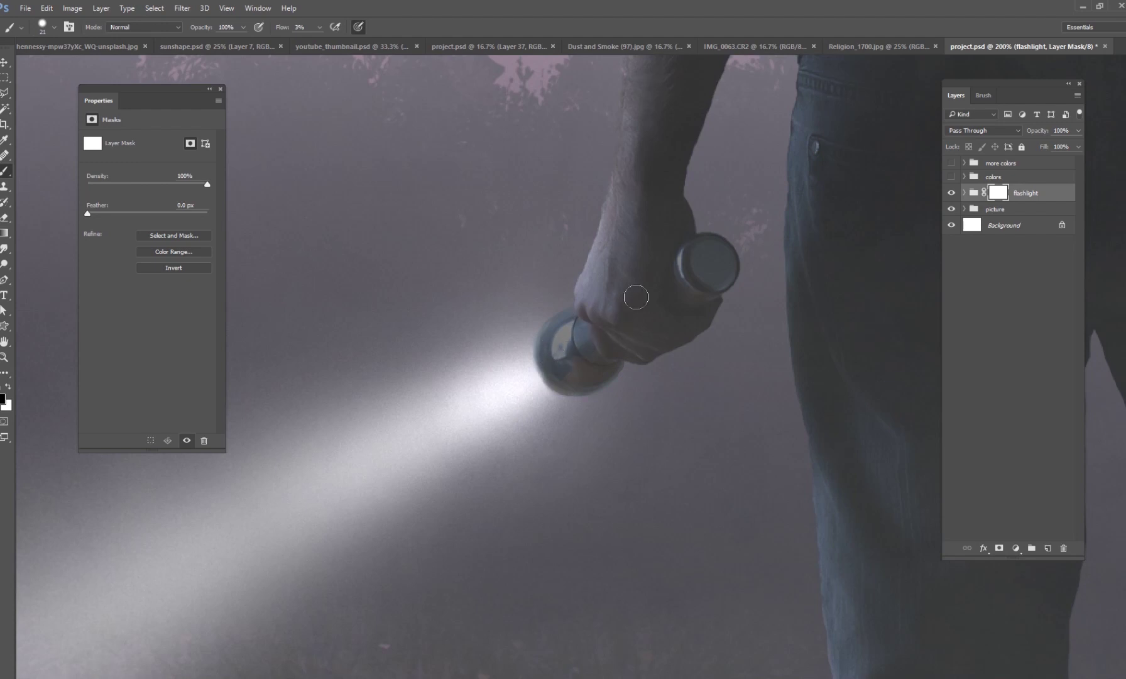
pyautogui.hotkey('ctrl', '0')
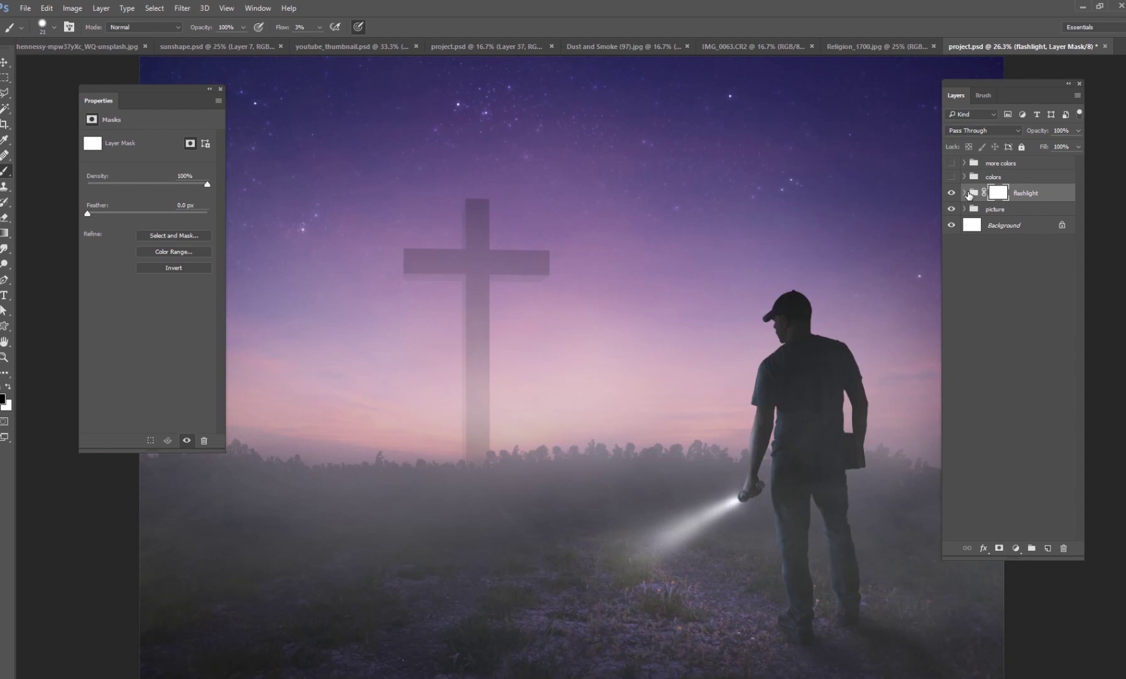
# Step: Expand the flashlight group and Group 1, then add a new layer above Layer 45
pyautogui.click(951, 193)
pyautogui.click(950, 195)
pyautogui.click(971, 199)
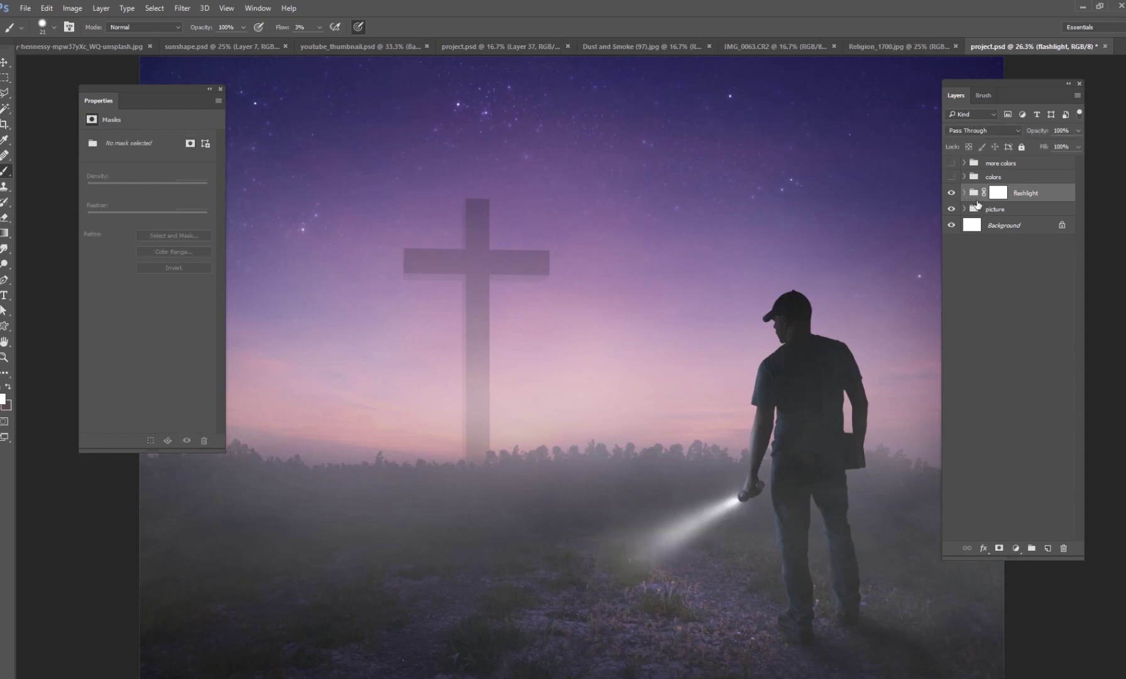
pyautogui.click(964, 193)
pyautogui.click(971, 210)
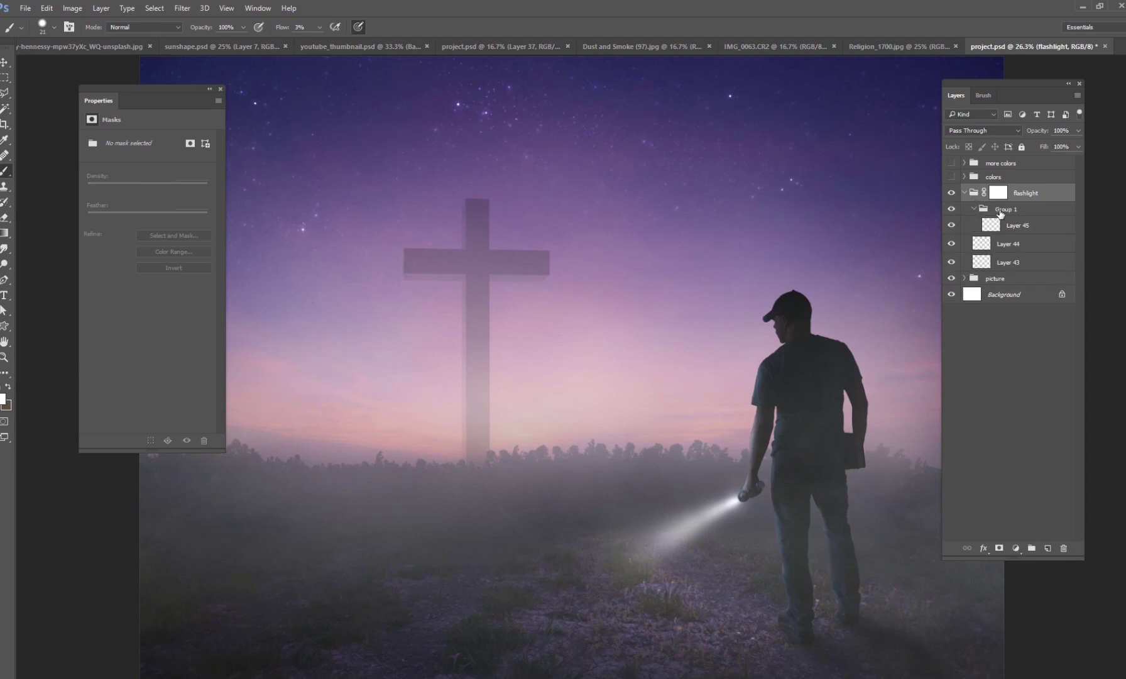
pyautogui.click(1011, 210)
pyautogui.click(1012, 224)
pyautogui.click(1047, 548)
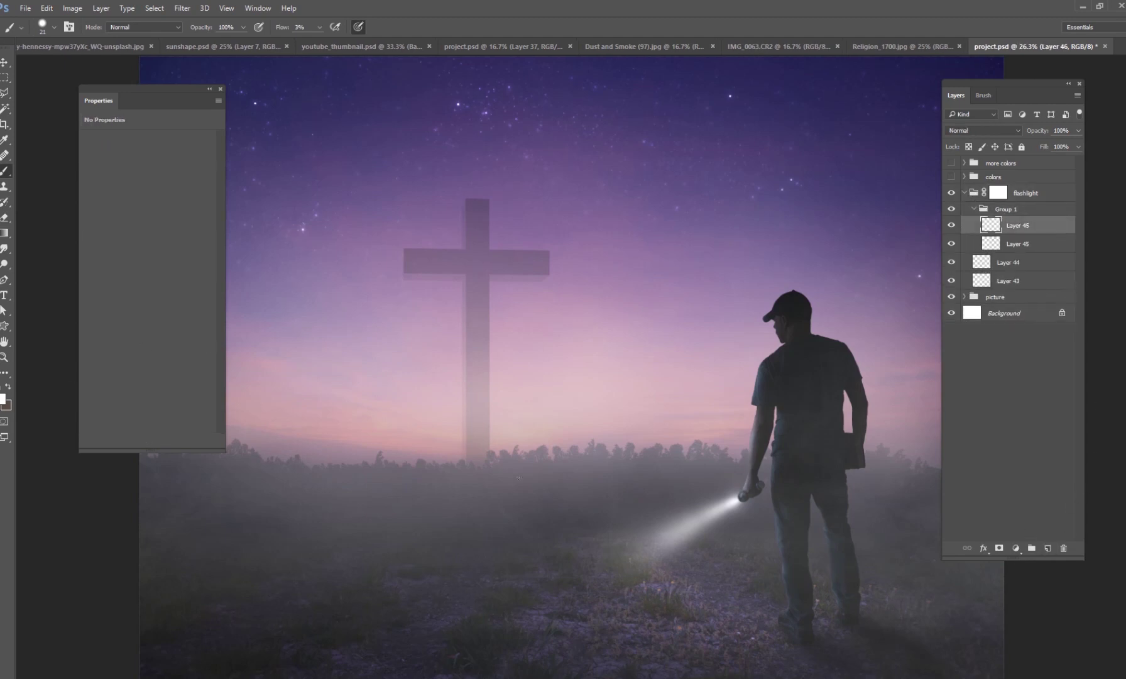
# Step: Set the brush to a soft 2% hardness at 183 px
pyautogui.rightClick(804, 563)
pyautogui.moveTo(790, 530); pyautogui.dragTo(805, 531)
pyautogui.moveTo(818, 557); pyautogui.dragTo(771, 557)
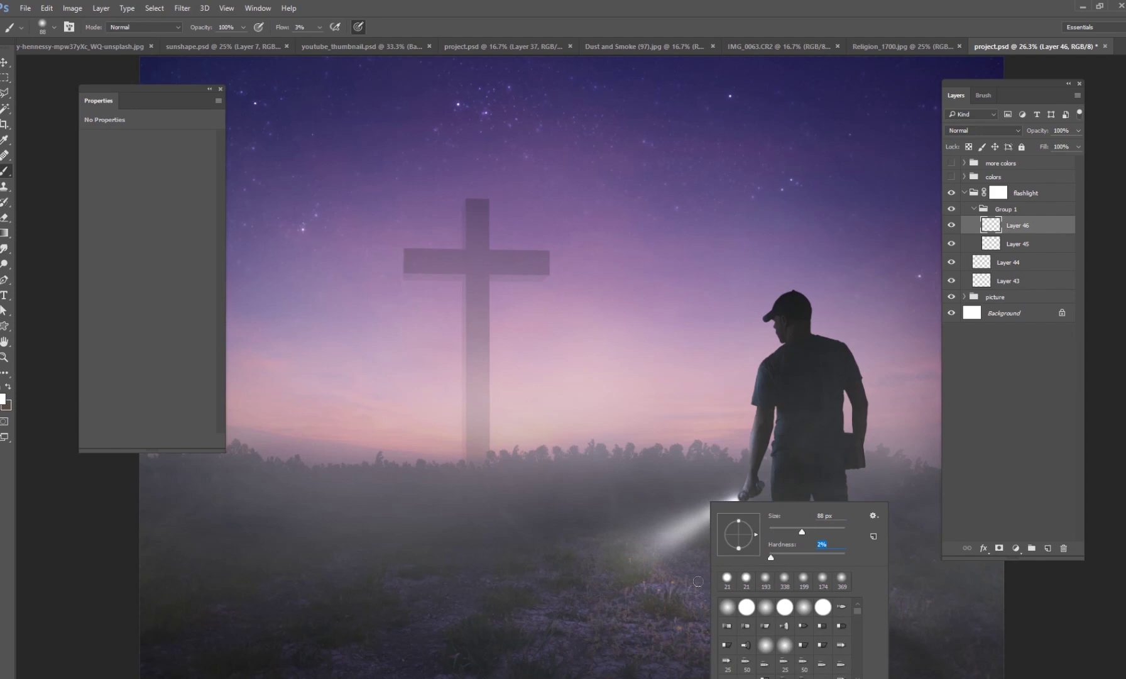
pyautogui.press('Return')
pyautogui.rightClick(806, 564)
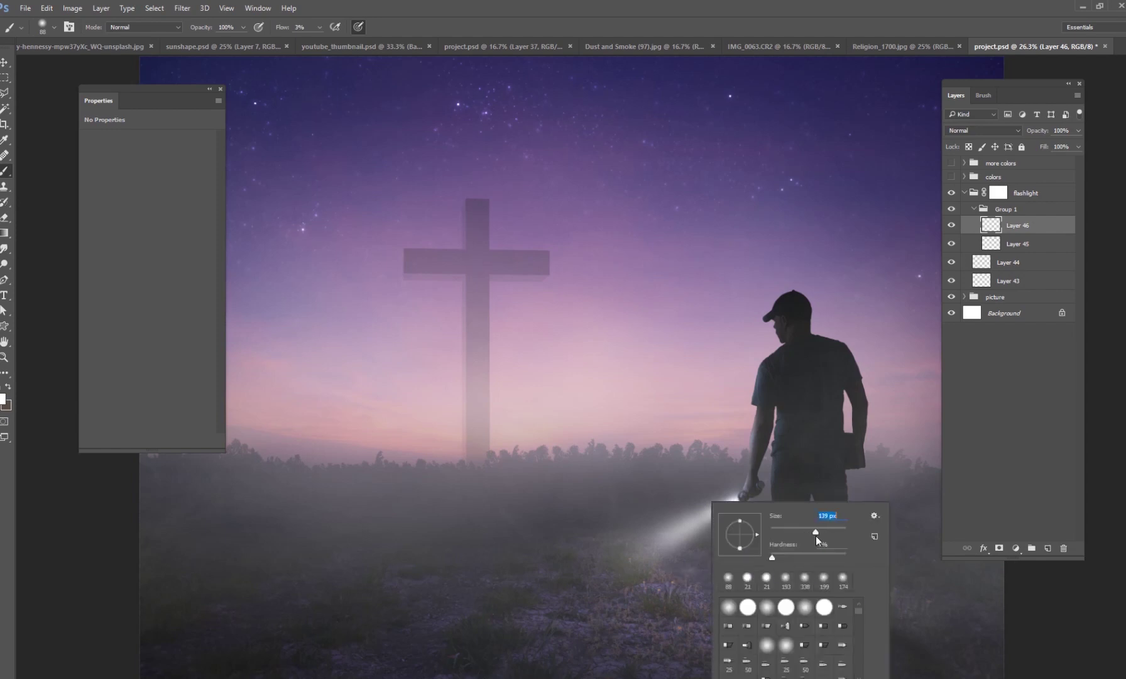
pyautogui.press('Return')
pyautogui.rightClick(772, 559)
pyautogui.moveTo(774, 532); pyautogui.dragTo(781, 531)
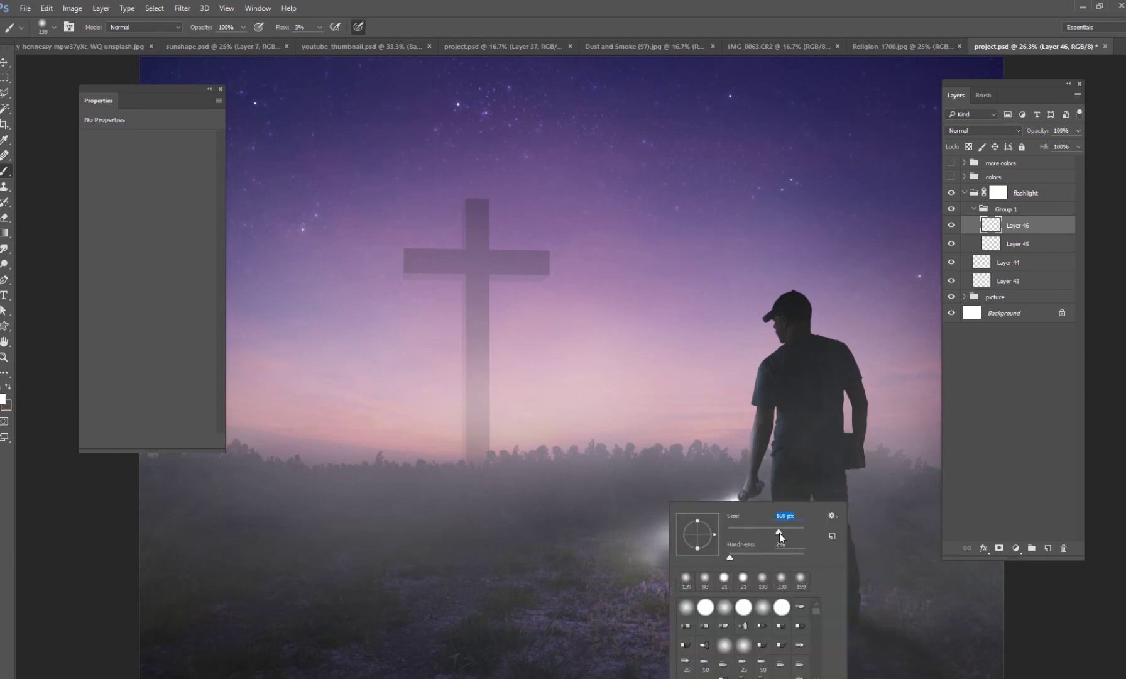
pyautogui.press('Return')
# Step: Paint a light pool where the beam meets the grass and lower the layer opacity to 51%
pyautogui.moveTo(641, 558)
pyautogui.mouseDown()
pyautogui.moveTo(672, 585)
pyautogui.moveTo(647, 587)
pyautogui.moveTo(691, 594)
pyautogui.moveTo(678, 583)
pyautogui.moveTo(719, 578)
pyautogui.moveTo(642, 562)
pyautogui.moveTo(623, 546)
pyautogui.moveTo(642, 541)
pyautogui.moveTo(575, 538)
pyautogui.moveTo(642, 566)
pyautogui.moveTo(712, 554)
pyautogui.moveTo(764, 578)
pyautogui.moveTo(713, 529)
pyautogui.moveTo(746, 501)
pyautogui.moveTo(744, 590)
pyautogui.mouseUp()
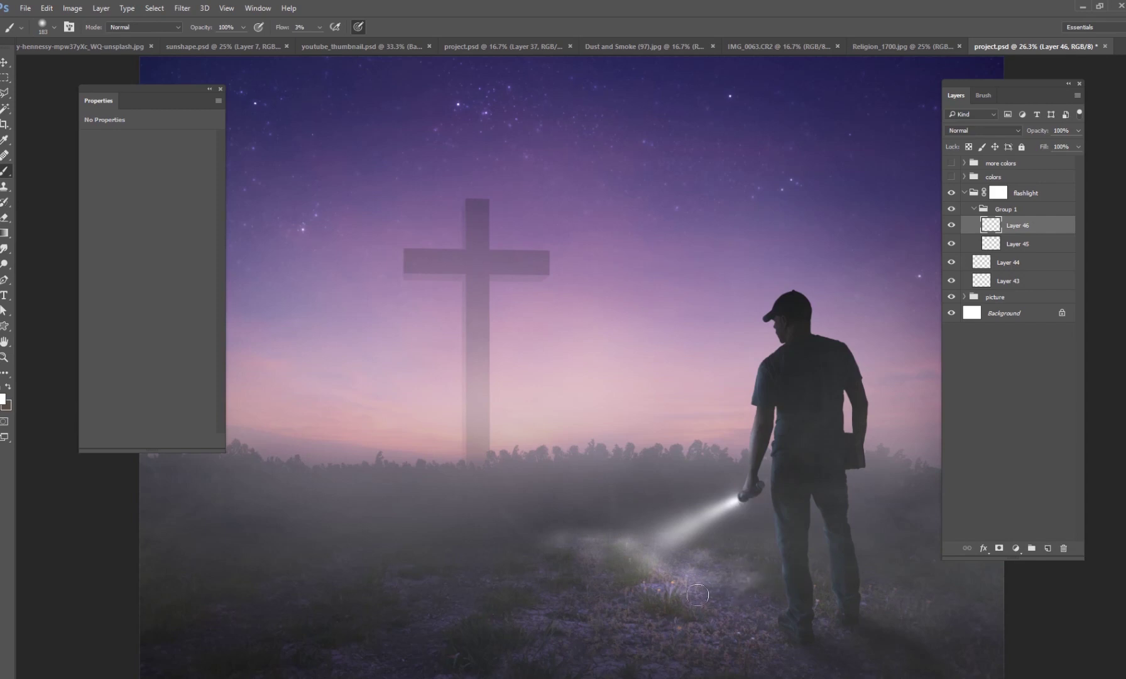
pyautogui.rightClick(721, 502)
pyautogui.press('Return')
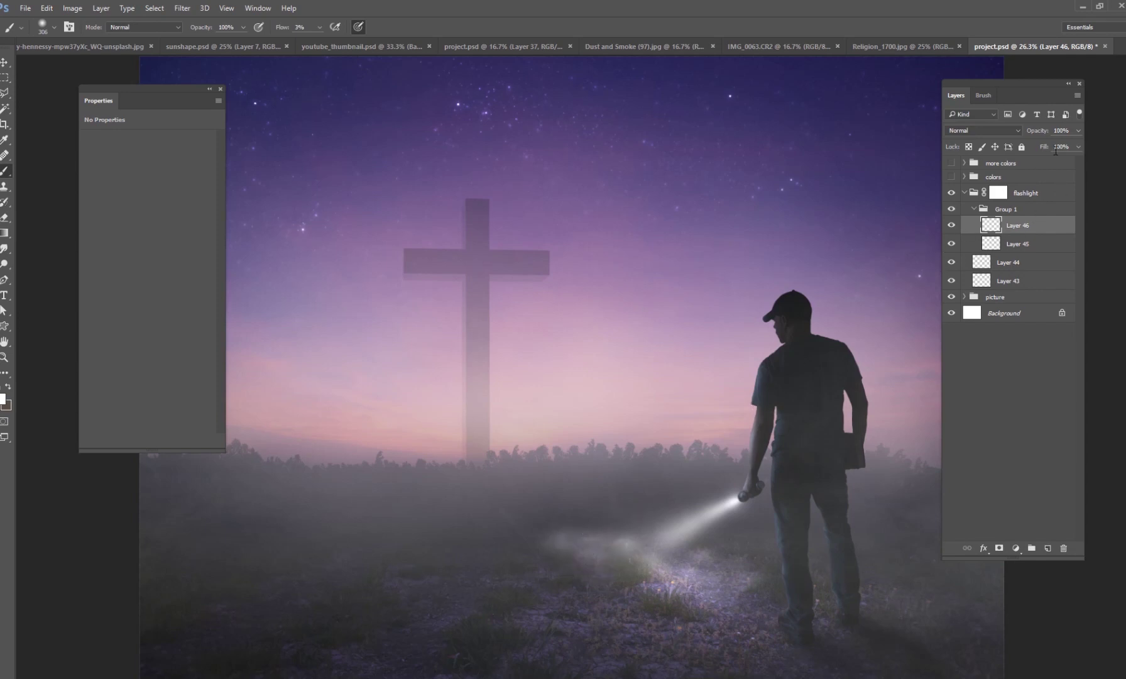
pyautogui.moveTo(1077, 144); pyautogui.dragTo(1047, 152)
# Step: Turn on the colors and more colors grading groups, toggling them and the flashlight group to compare
pyautogui.click(964, 193)
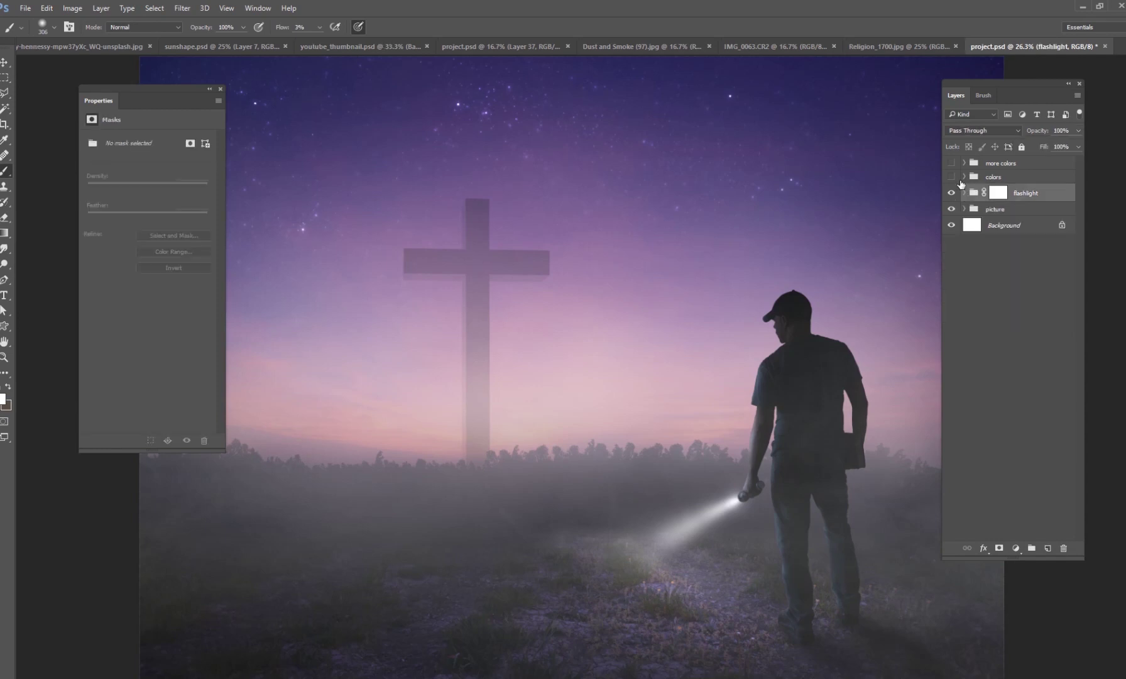
pyautogui.moveTo(952, 178); pyautogui.dragTo(951, 163)
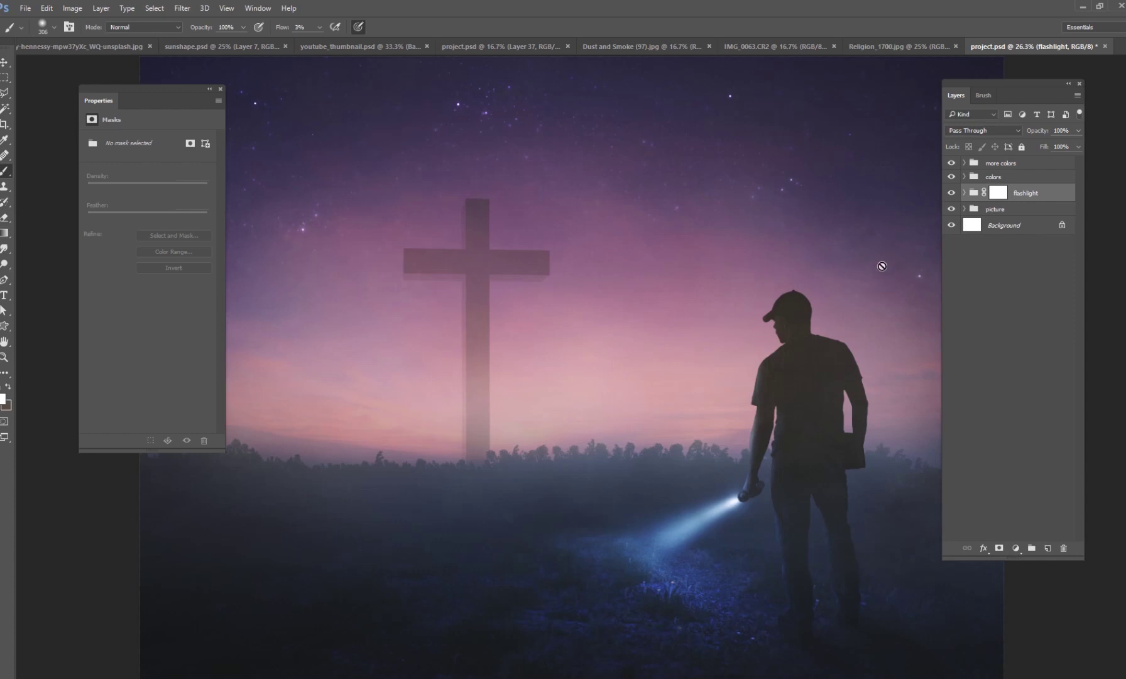
pyautogui.click(951, 178)
pyautogui.click(952, 163)
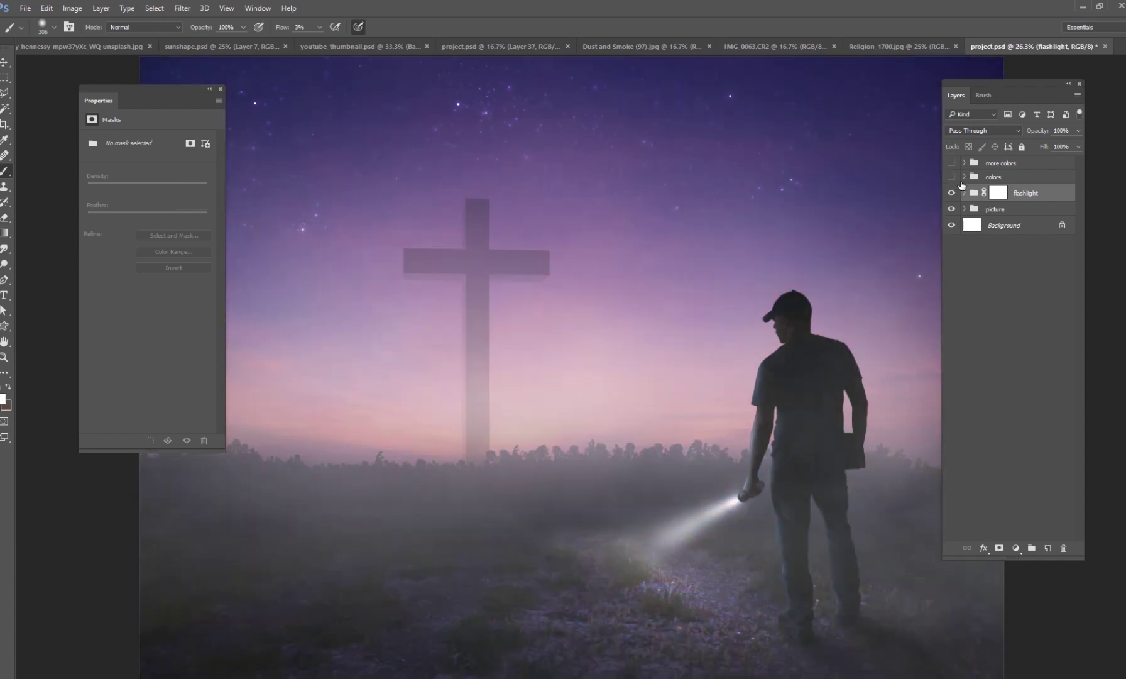
pyautogui.click(952, 177)
pyautogui.click(951, 163)
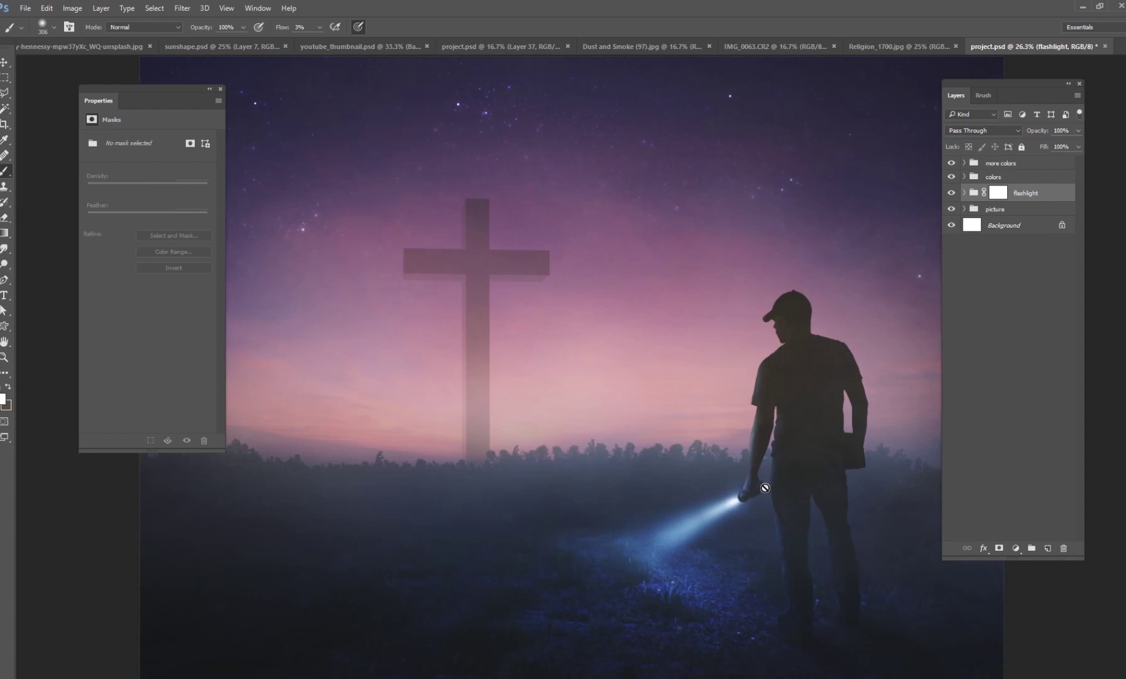
pyautogui.click(951, 194)
pyautogui.click(1021, 227)
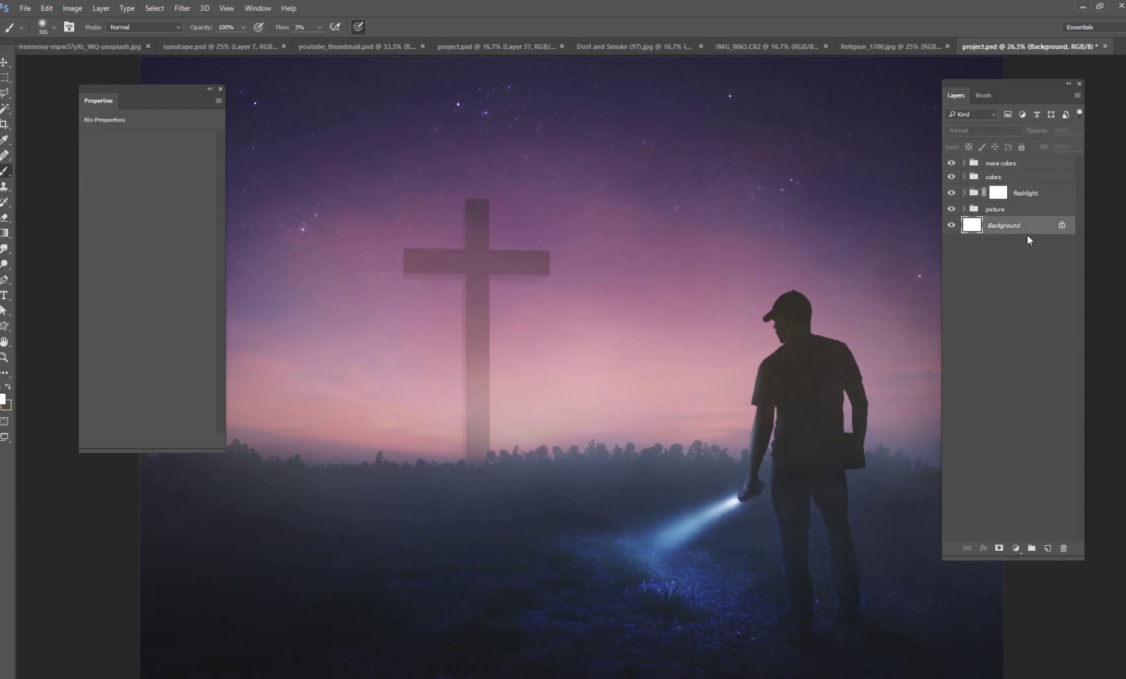